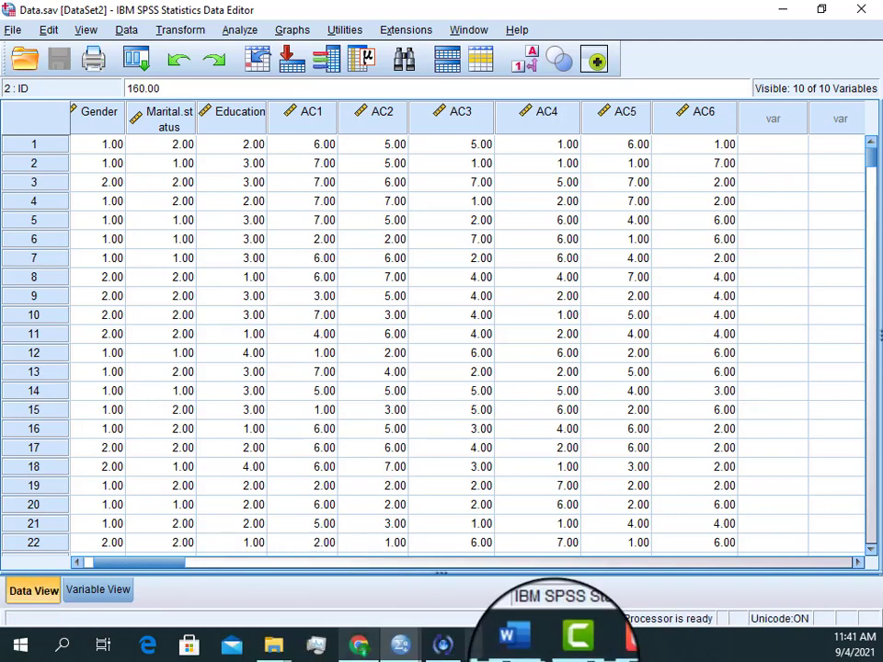
Step: Check the AC1–AC6 scores in Data.sav, then bring up the Word questionnaire document
{"action": "left_click", "coordinate": [526, 648]}
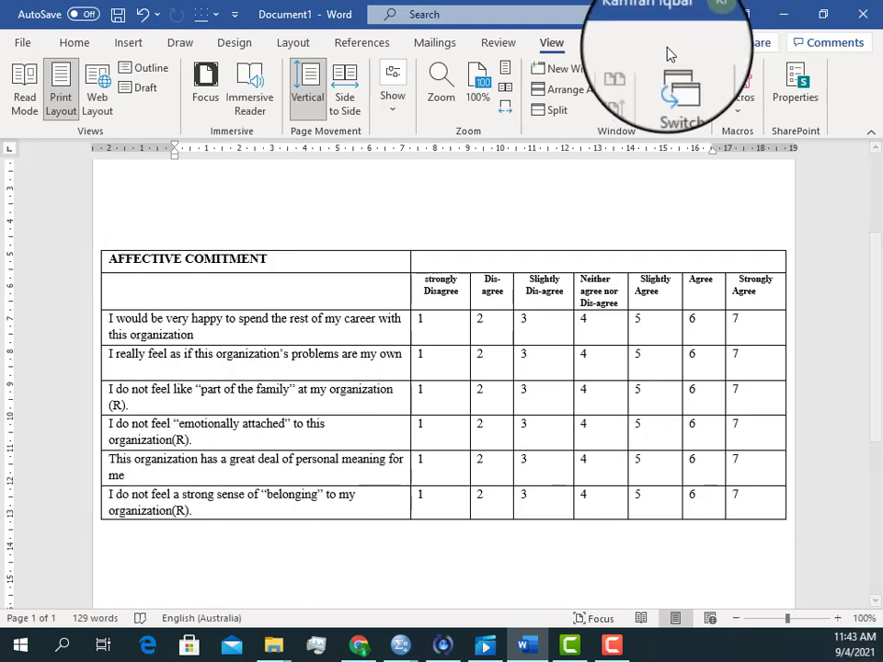
Step: Read the six Affective Commitment statements, noting the three (R) items, then return to Data.sav
{"action": "mouse_move", "coordinate": [360, 660]}
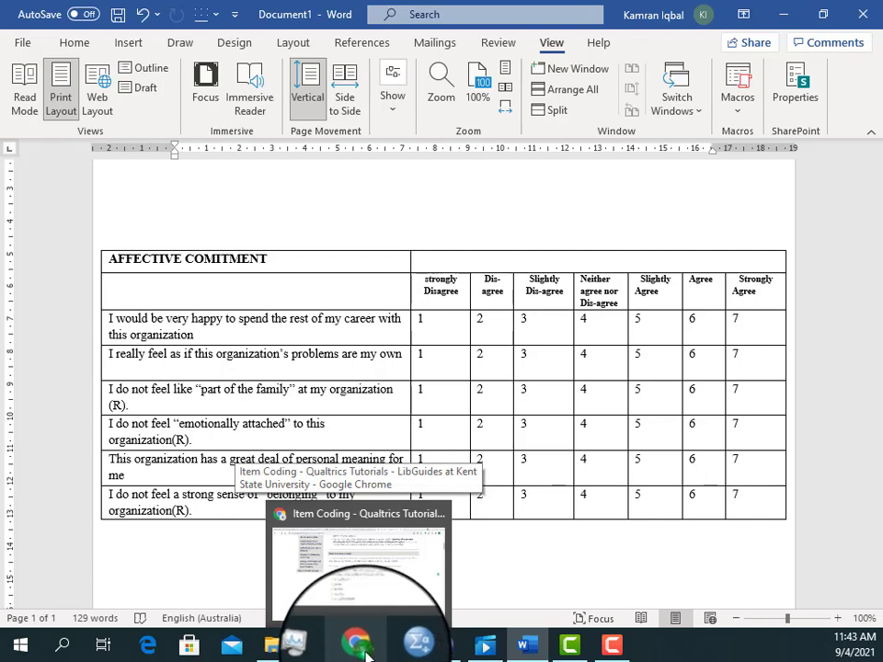
{"action": "mouse_move", "coordinate": [419, 645]}
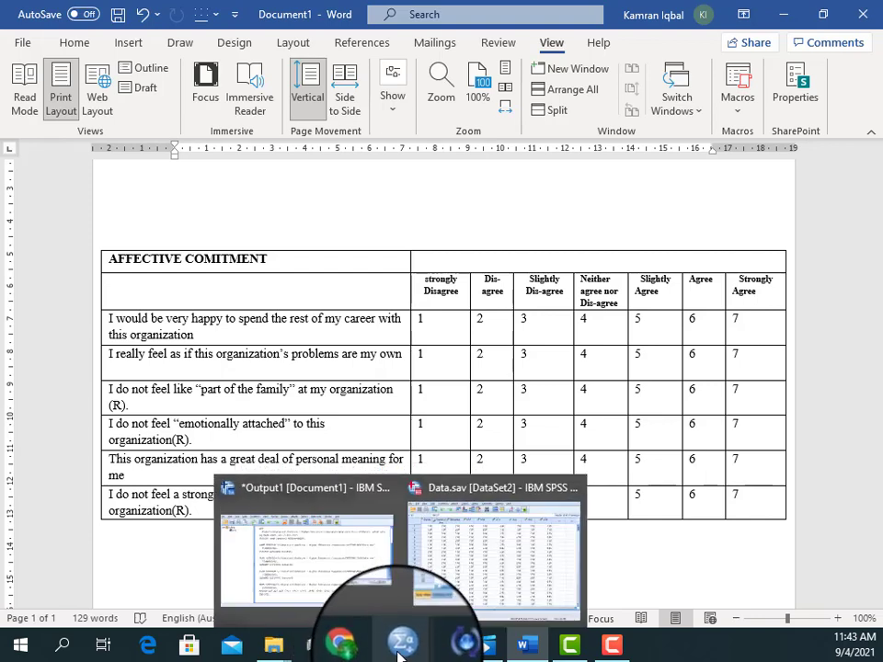
{"action": "left_click", "coordinate": [440, 575]}
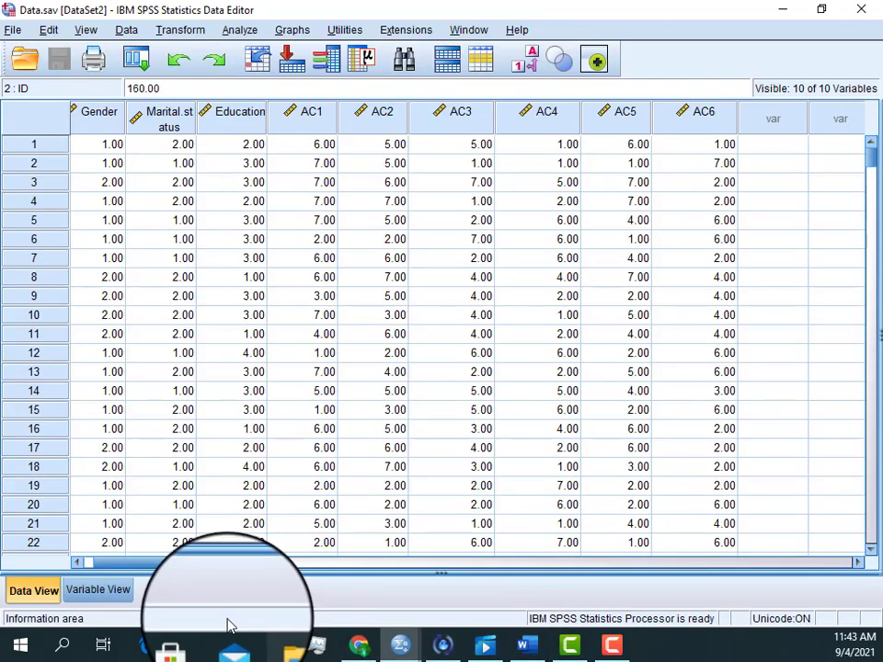
Step: Scroll through every respondent's AC item scores in Data View, then return to the Word questionnaire
{"action": "left_click_drag", "start_coordinate": [184, 563], "coordinate": [131, 564]}
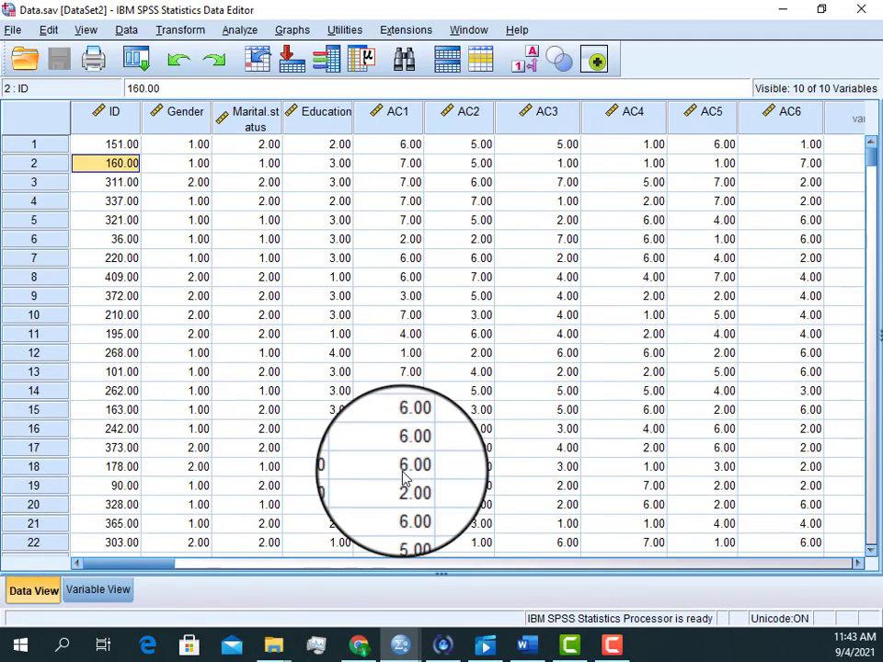
{"action": "left_click_drag", "start_coordinate": [146, 563], "coordinate": [158, 564]}
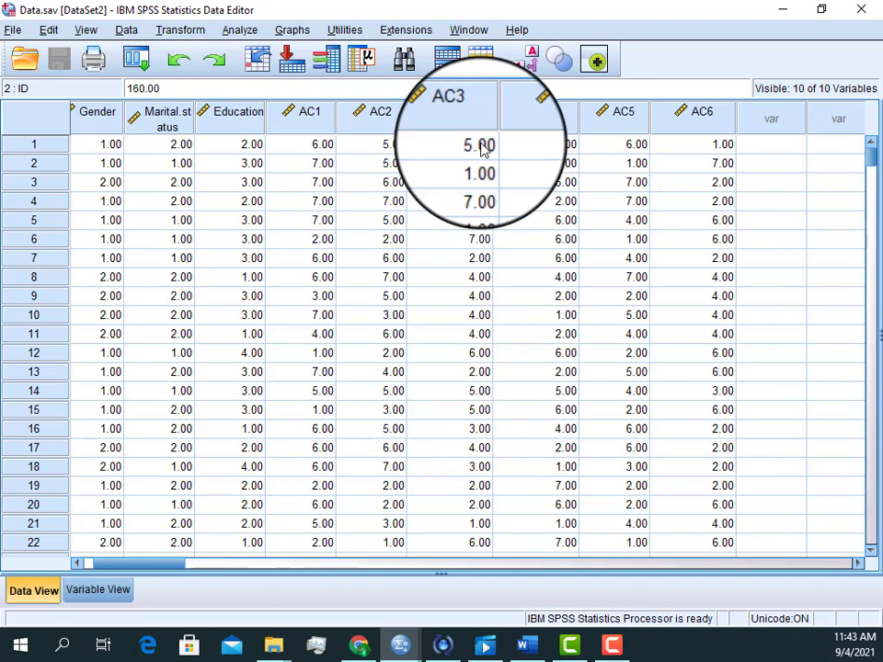
{"action": "scroll", "coordinate": [478, 178], "scroll_direction": "down", "scroll_amount": 20}
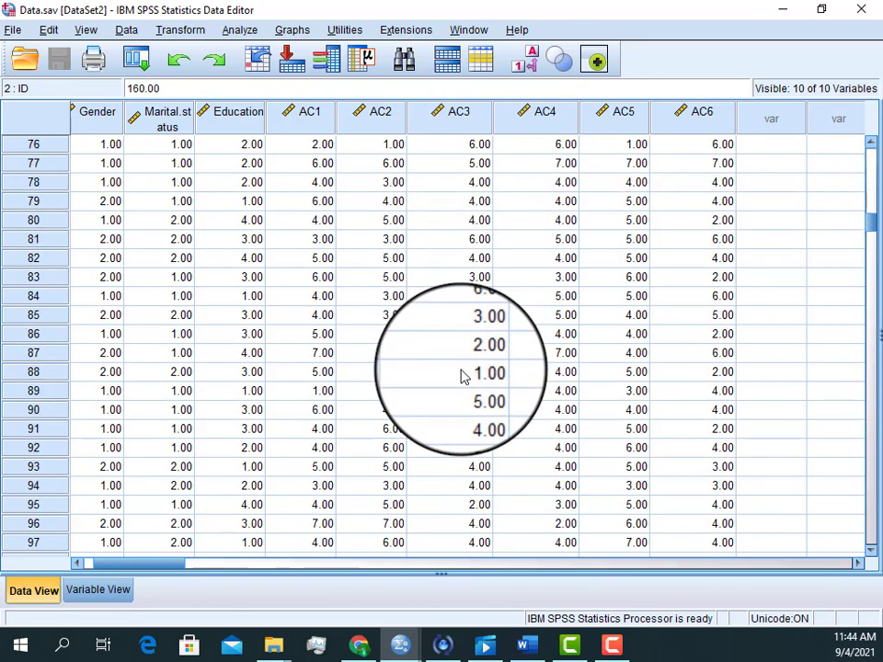
{"action": "scroll", "coordinate": [462, 376], "scroll_direction": "down", "scroll_amount": 20}
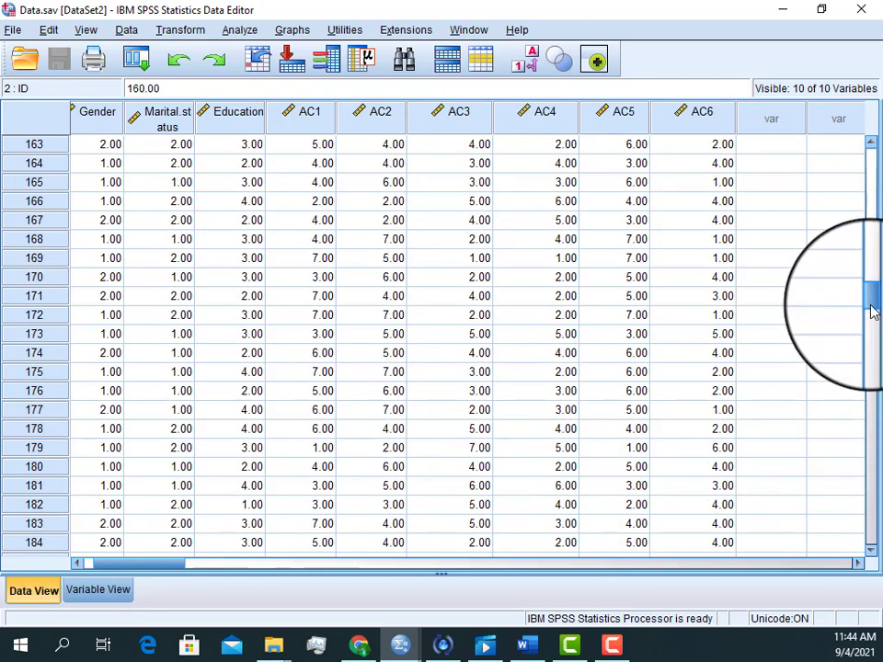
{"action": "left_click_drag", "start_coordinate": [873, 313], "coordinate": [869, 149]}
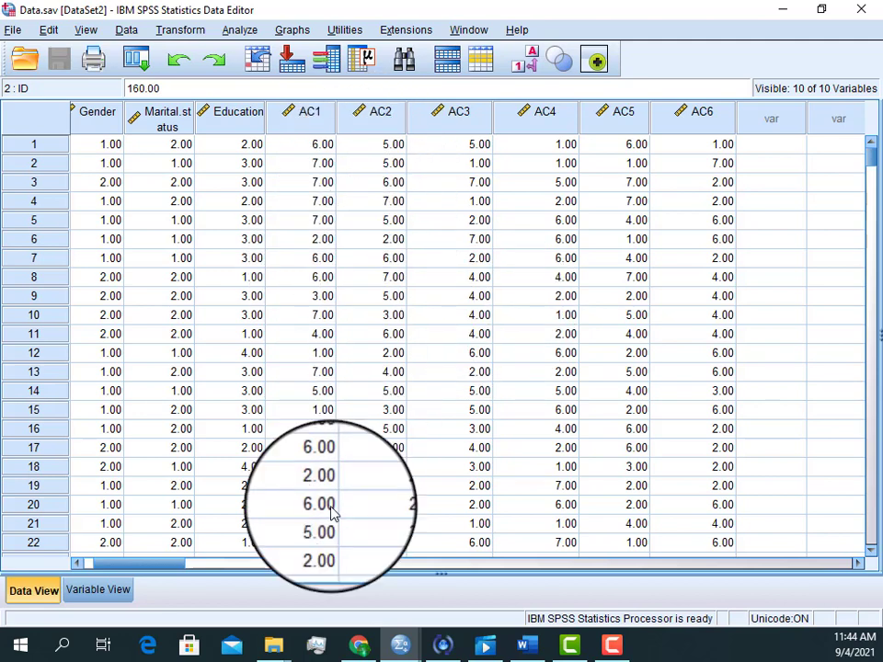
{"action": "left_click", "coordinate": [527, 647]}
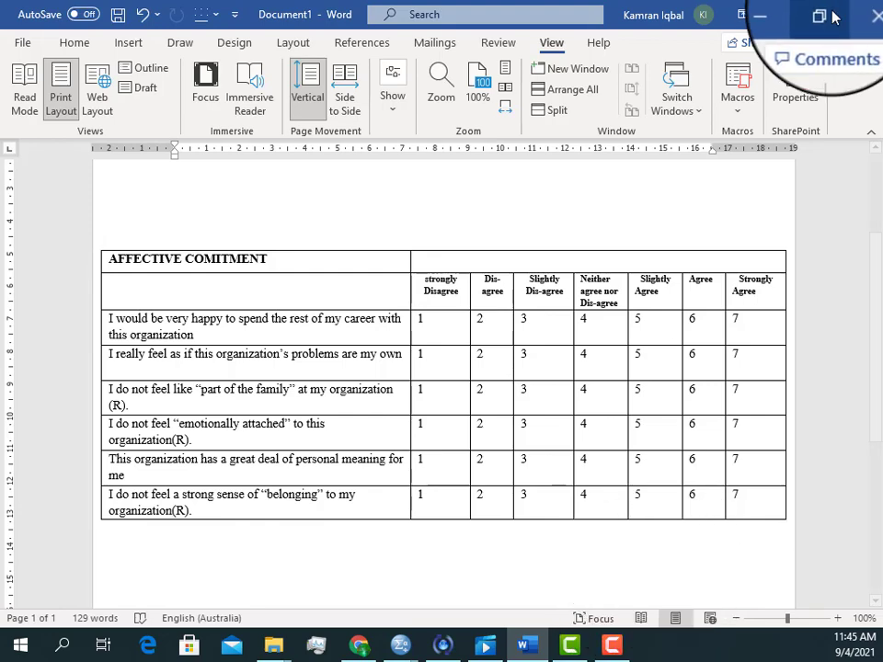
Step: Minimize the Word questionnaire so the SPSS Data Editor with Data.sav is visible
{"action": "left_click", "coordinate": [797, 15]}
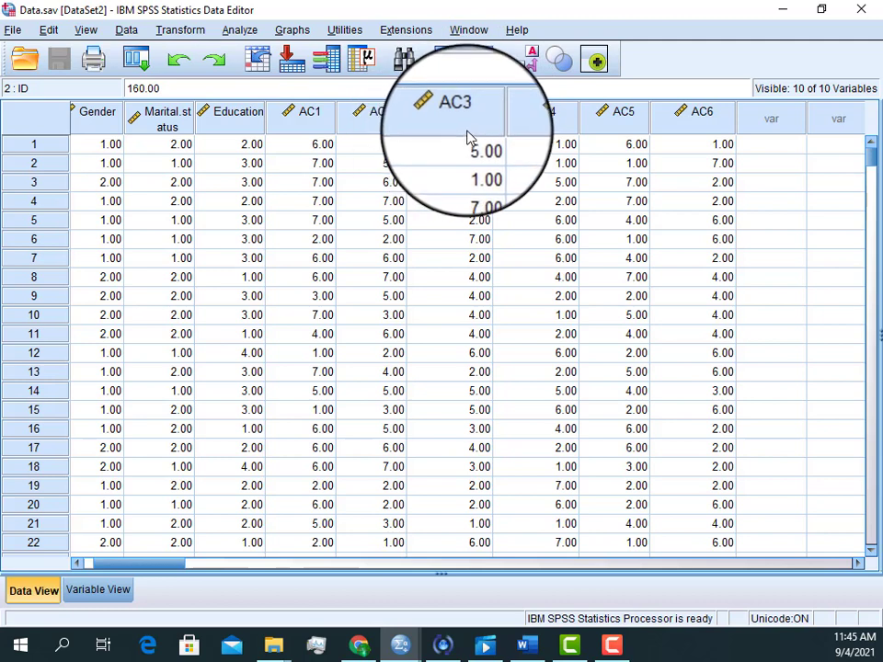
Step: Open Transform > Compute Variable and centre the empty dialog on screen
{"action": "left_click", "coordinate": [181, 32]}
{"action": "key", "text": "Escape"}
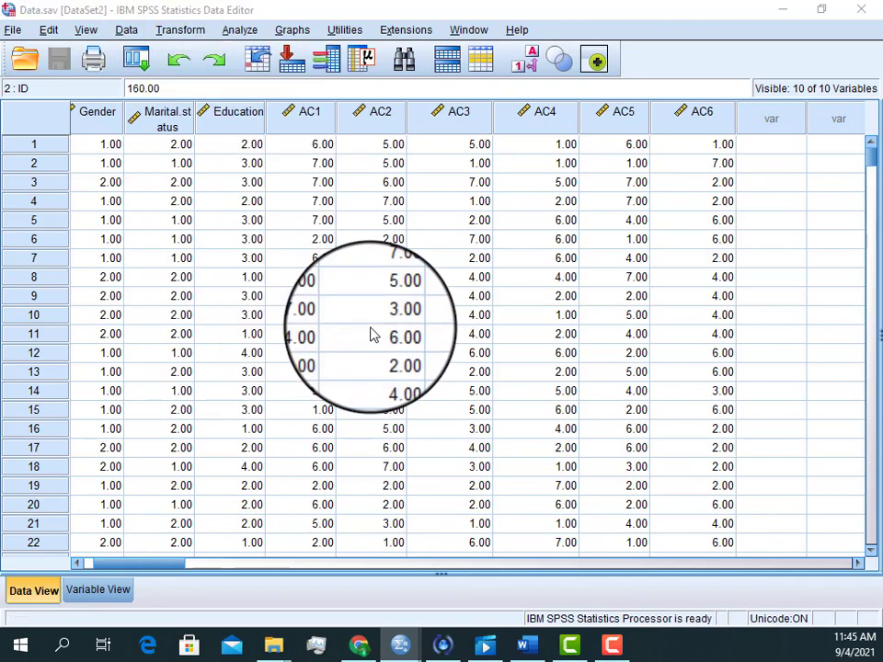
{"action": "mouse_move", "coordinate": [582, 240]}
{"action": "left_mouse_down"}
{"action": "mouse_move", "coordinate": [340, 148]}
{"action": "mouse_move", "coordinate": [591, 286]}
{"action": "mouse_move", "coordinate": [581, 236]}
{"action": "left_mouse_up"}
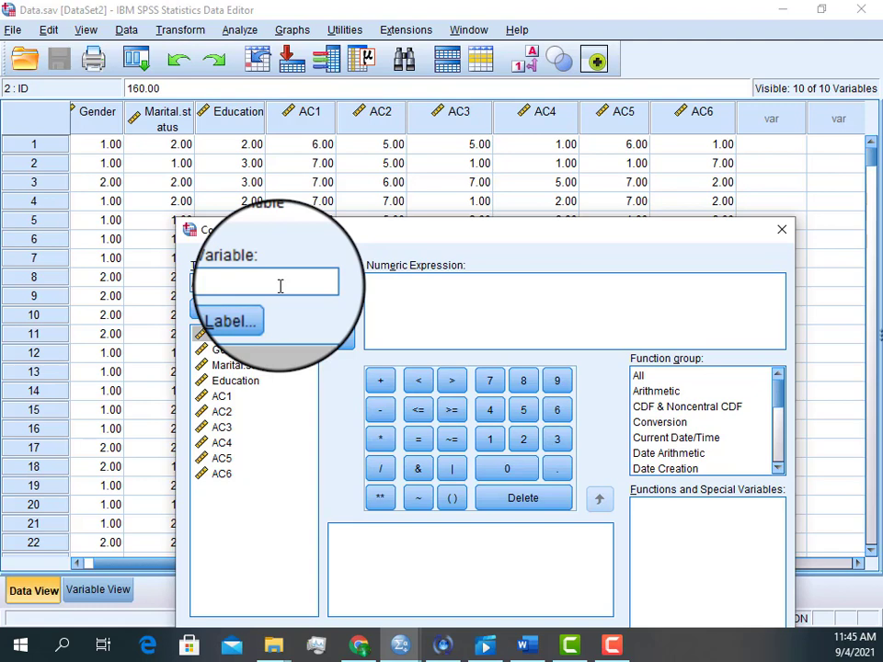
Step: Compute target variable AC3R with the numeric expression 8 - AC3
{"action": "type", "text": "AC3R"}
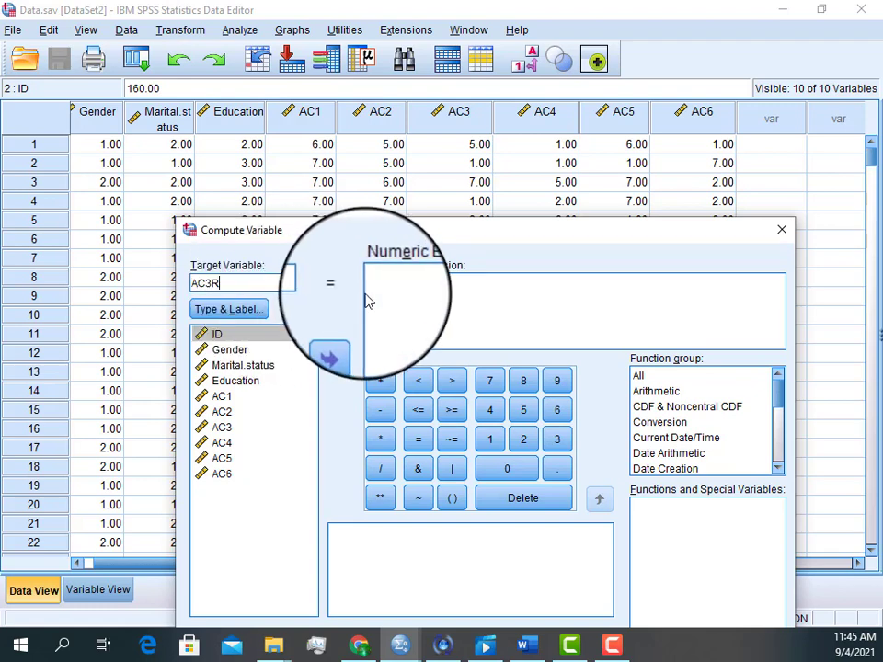
{"action": "left_click", "coordinate": [408, 291]}
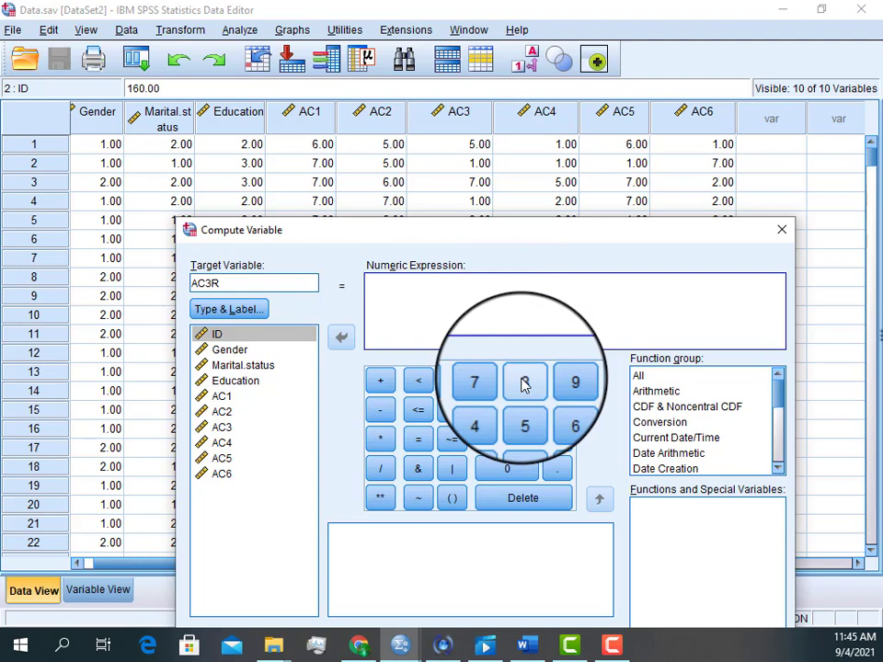
{"action": "left_click", "coordinate": [523, 381]}
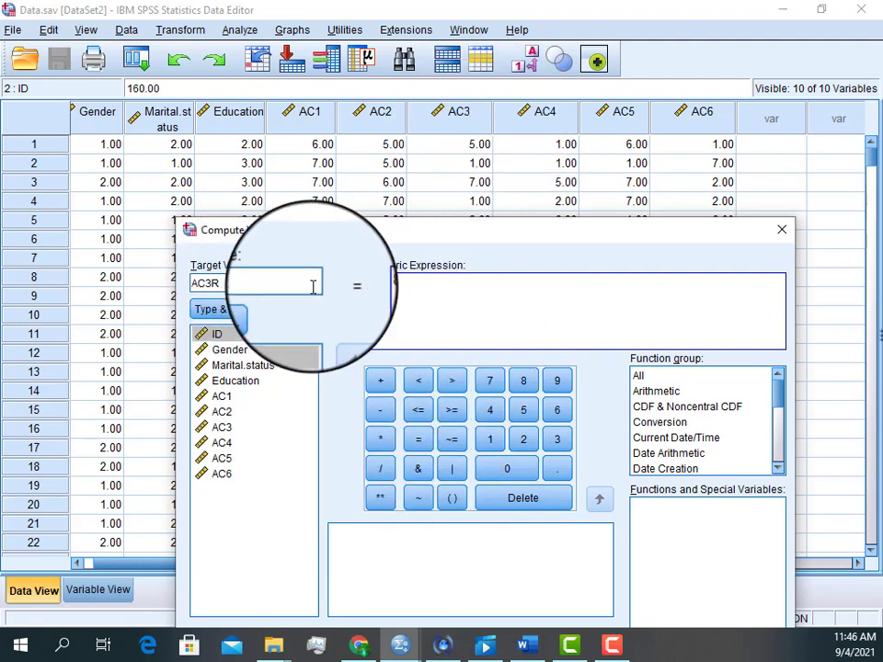
{"action": "left_click", "coordinate": [379, 410]}
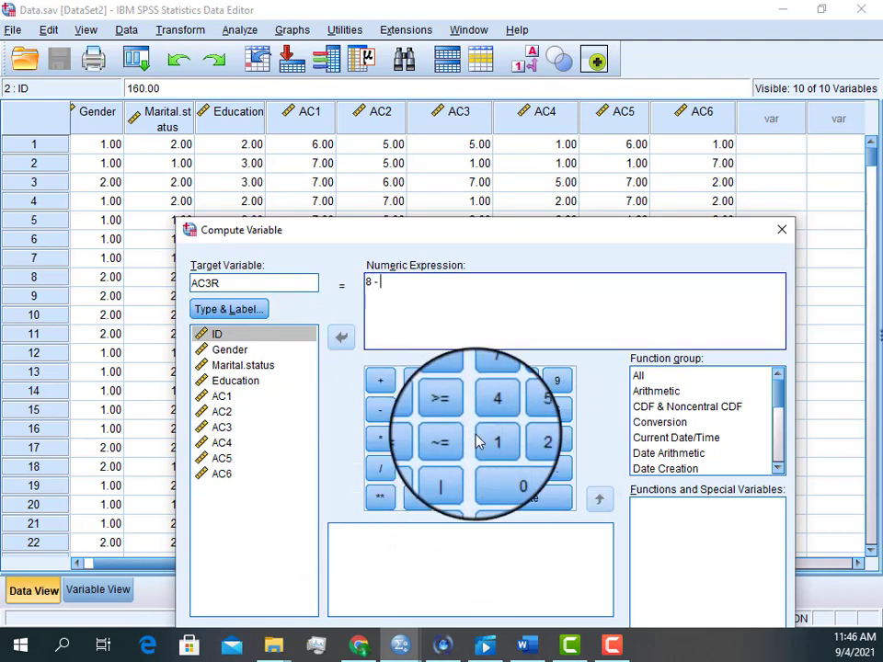
{"action": "double_click", "coordinate": [225, 428]}
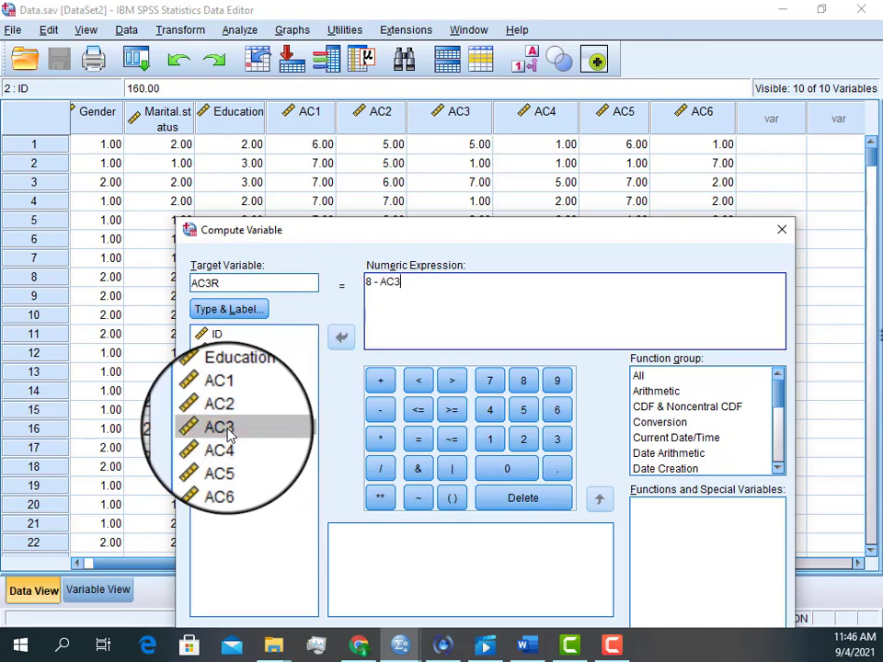
{"action": "left_click_drag", "start_coordinate": [520, 247], "coordinate": [480, 110]}
{"action": "left_click", "coordinate": [348, 544]}
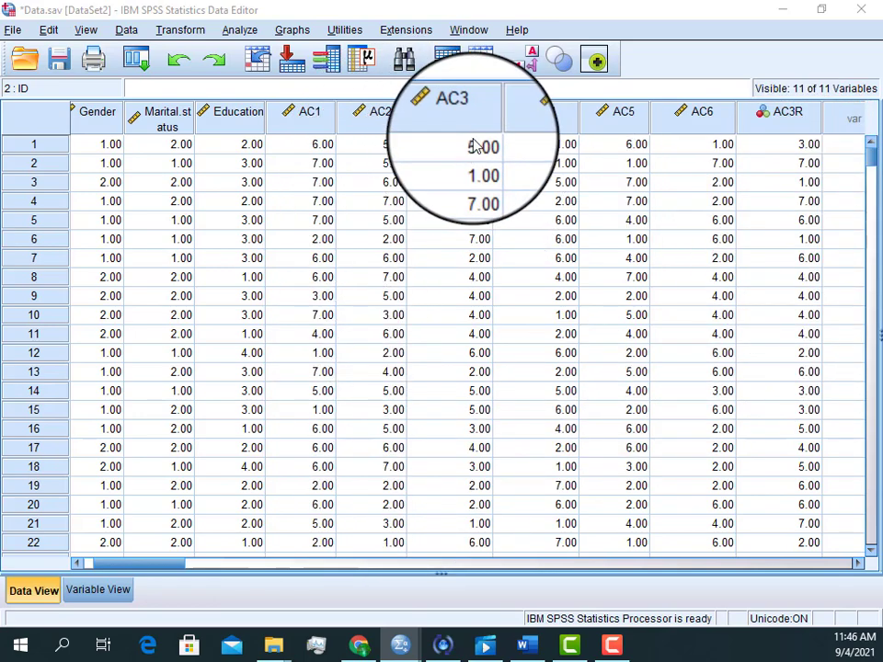
{"action": "scroll", "coordinate": [476, 243], "scroll_direction": "down", "scroll_amount": 2}
{"action": "scroll", "coordinate": [475, 244], "scroll_direction": "down", "scroll_amount": 15}
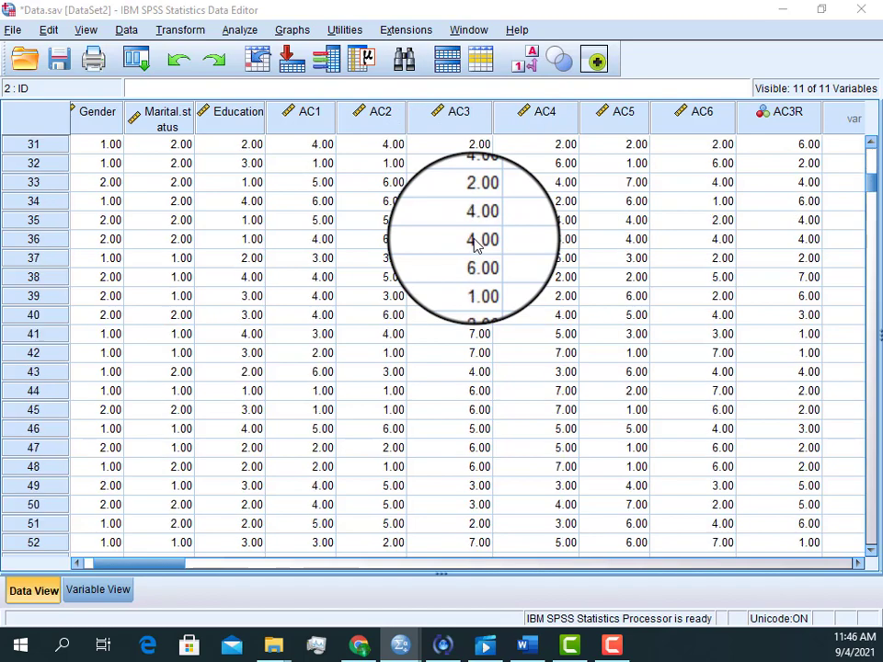
{"action": "scroll", "coordinate": [473, 301], "scroll_direction": "up", "scroll_amount": 17}
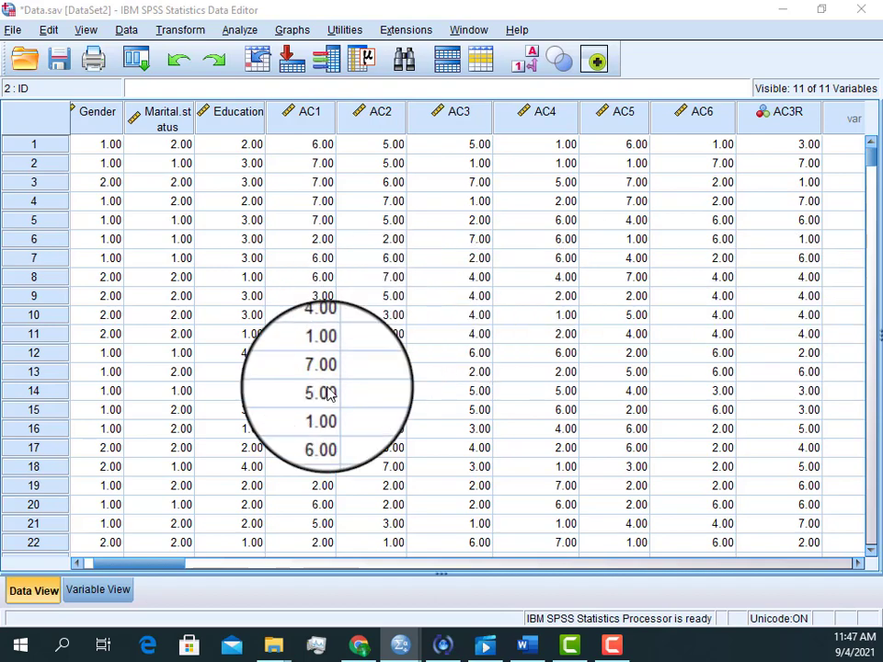
{"action": "mouse_move", "coordinate": [177, 571]}
{"action": "left_mouse_down"}
{"action": "mouse_move", "coordinate": [151, 570]}
{"action": "mouse_move", "coordinate": [167, 566]}
{"action": "left_mouse_up"}
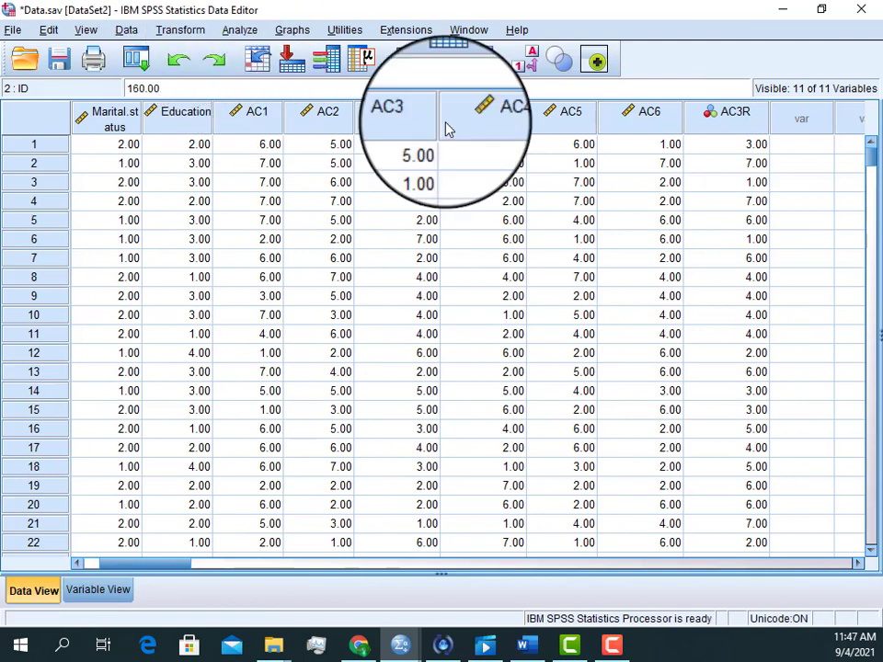
Step: Clear the AC3R column, leaving AC6 as the last of ten variables
{"action": "left_click", "coordinate": [715, 117]}
{"action": "right_click", "coordinate": [713, 118]}
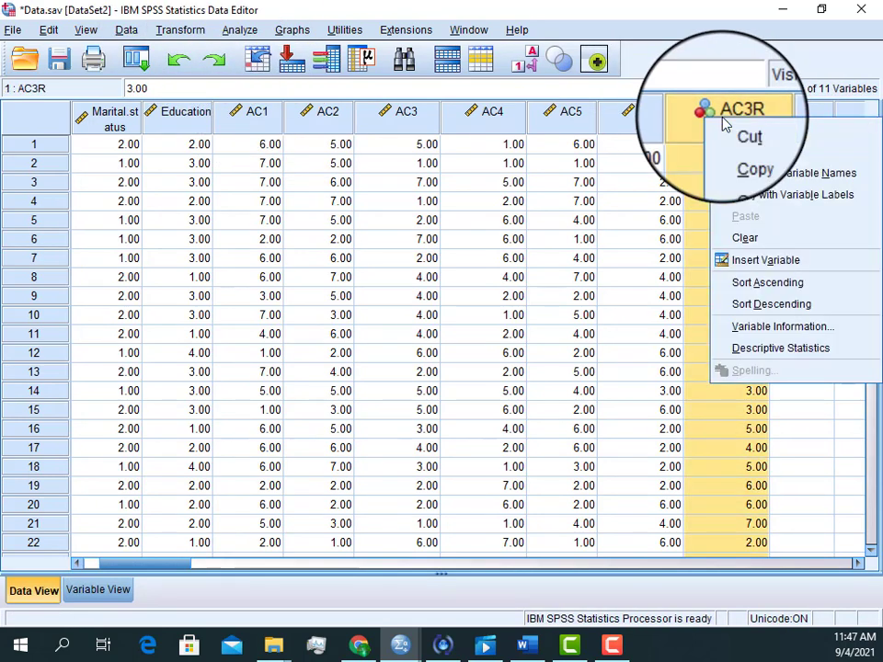
{"action": "left_click", "coordinate": [734, 240]}
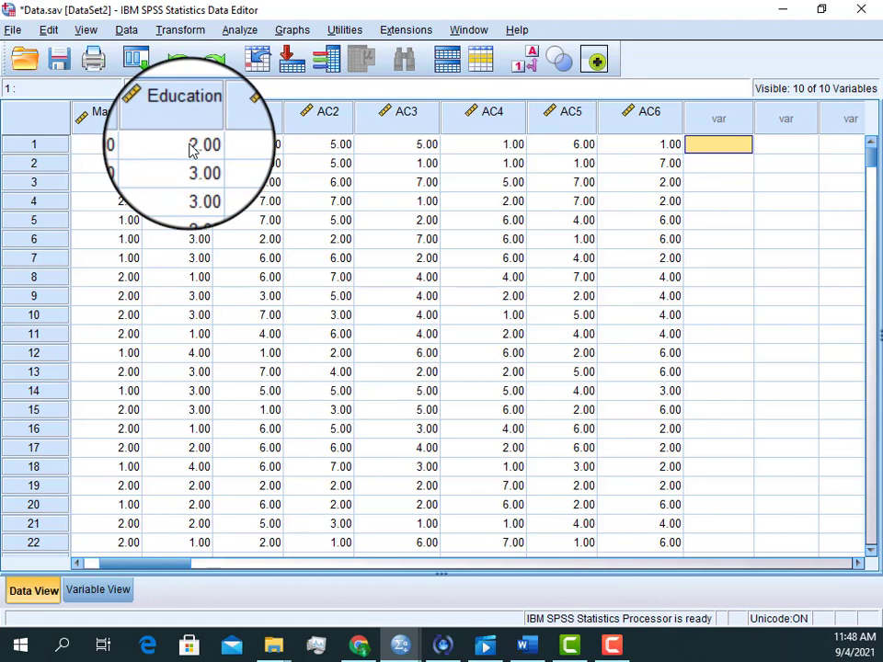
Step: Open Transform > Recode into Different Variables
{"action": "left_click", "coordinate": [191, 35]}
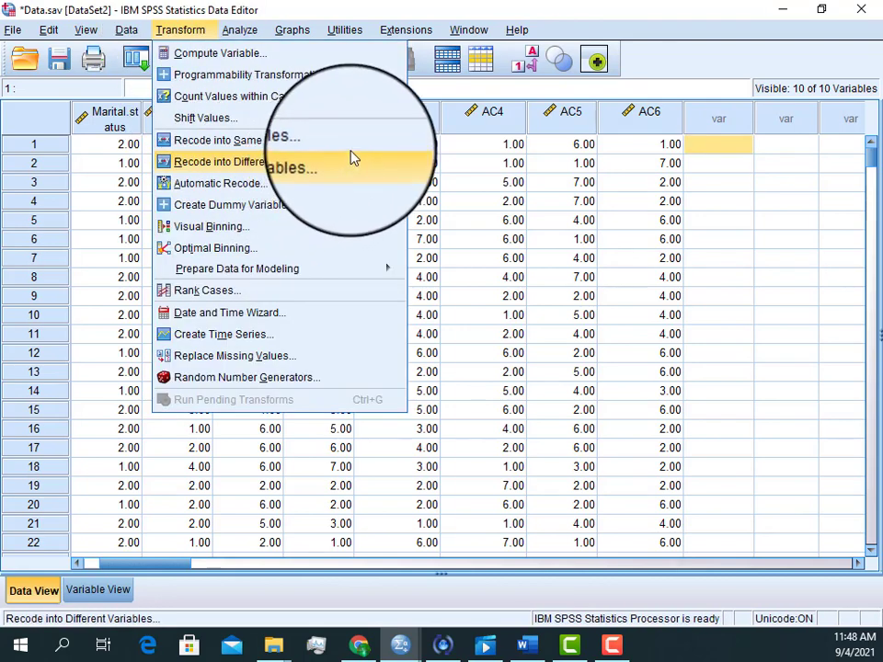
{"action": "left_click", "coordinate": [280, 164]}
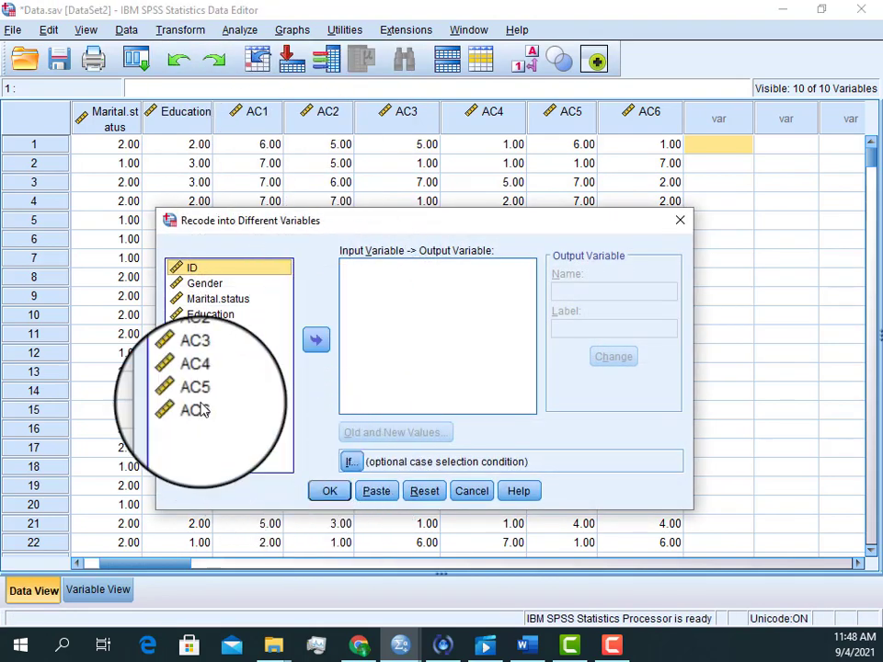
Step: Add AC3, AC4 and AC6 to the recode list one at a time, then move them all back out
{"action": "left_click_drag", "start_coordinate": [295, 227], "coordinate": [292, 177]}
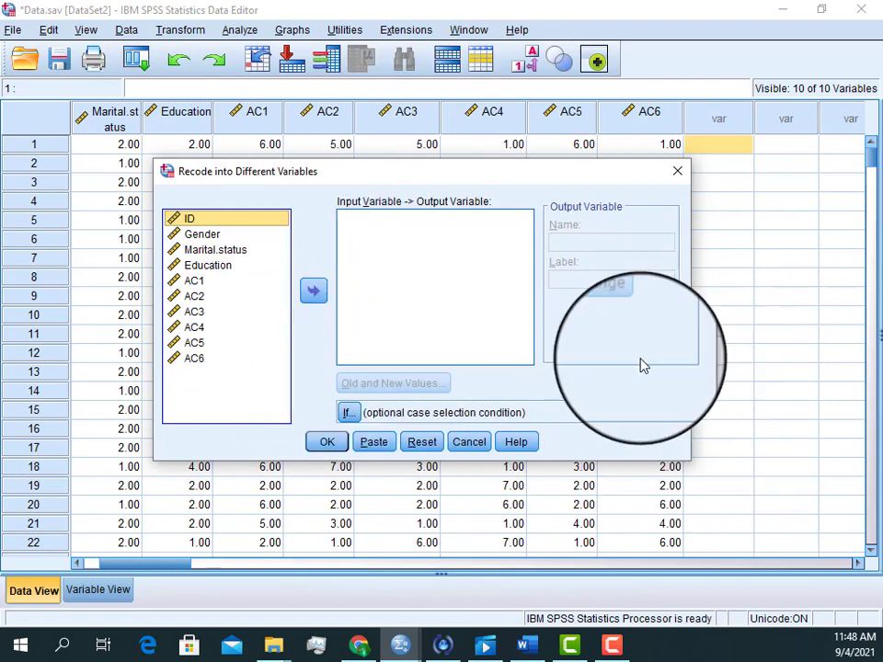
{"action": "left_click", "coordinate": [198, 288]}
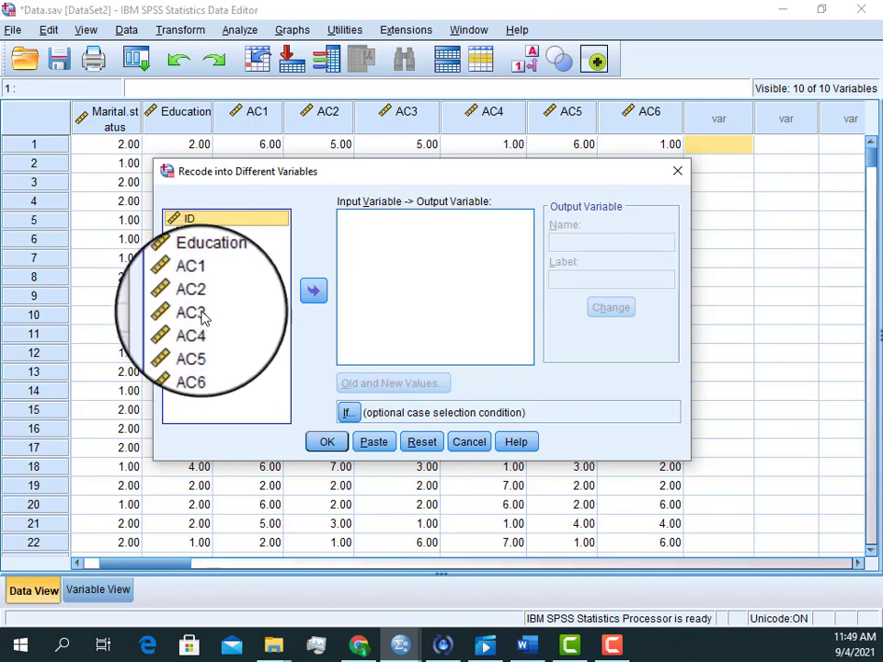
{"action": "left_click", "coordinate": [197, 313]}
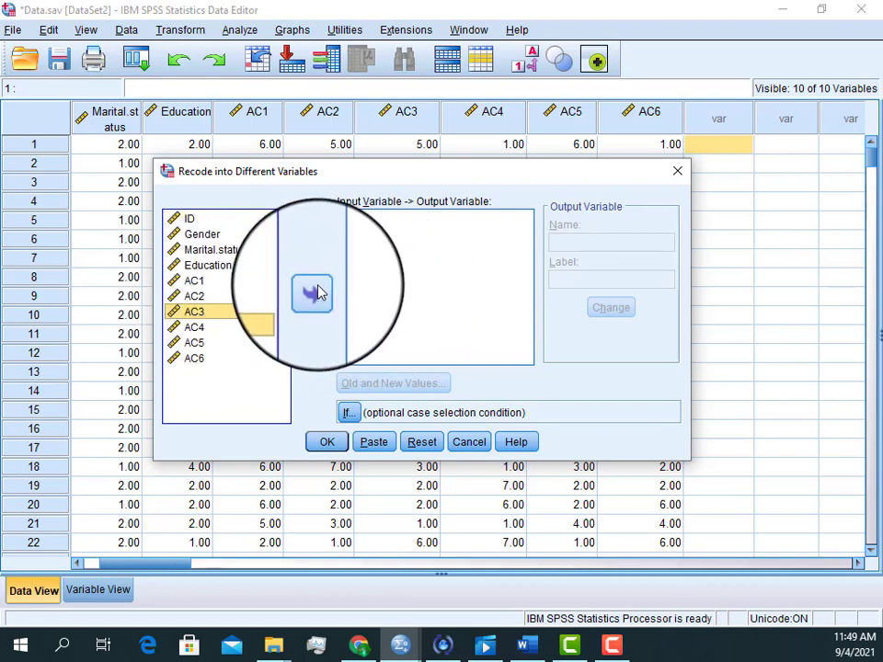
{"action": "left_click", "coordinate": [314, 292]}
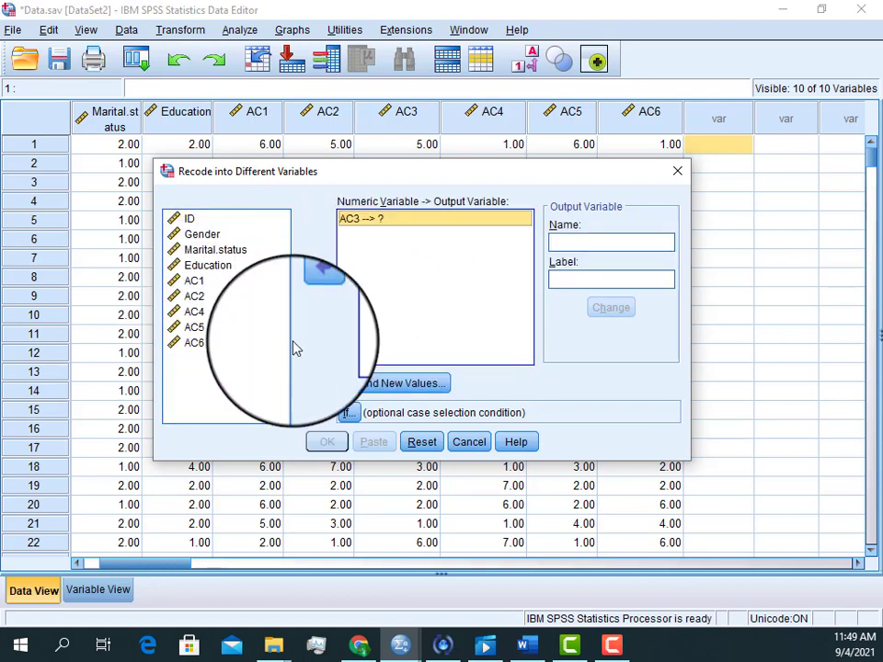
{"action": "left_click", "coordinate": [195, 311]}
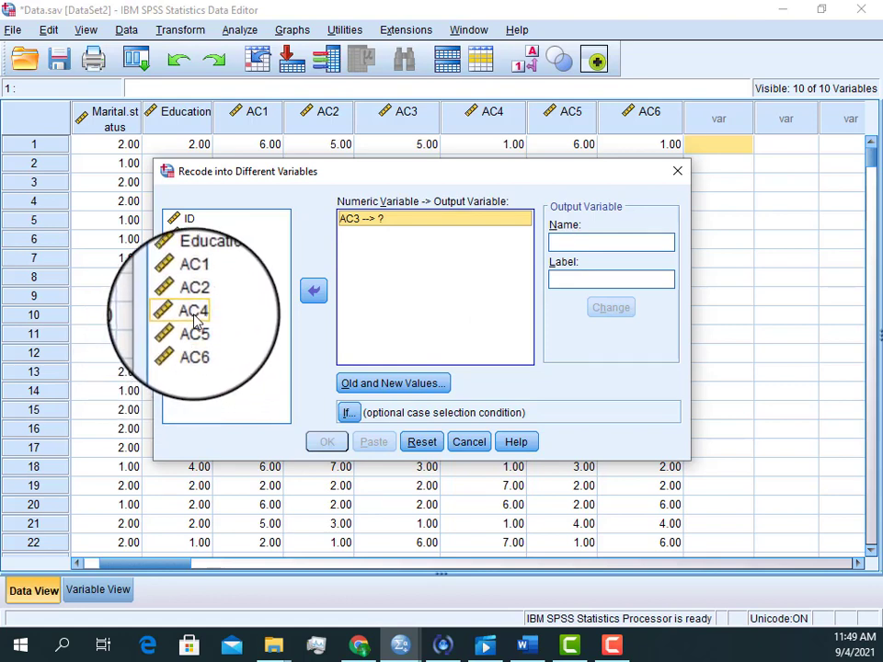
{"action": "left_click", "coordinate": [313, 290]}
{"action": "left_click", "coordinate": [197, 331]}
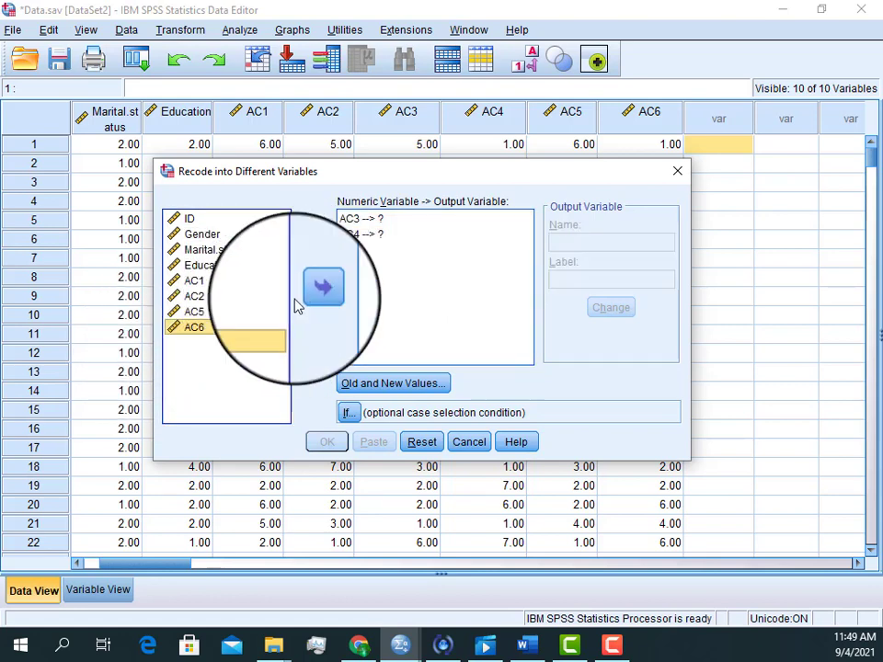
{"action": "left_click", "coordinate": [314, 291]}
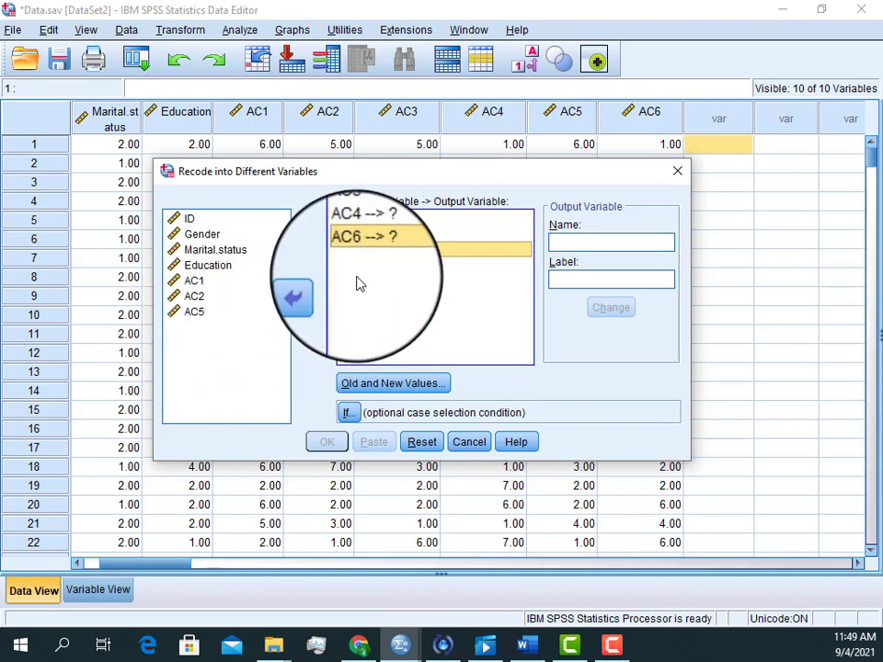
{"action": "left_click", "coordinate": [315, 294]}
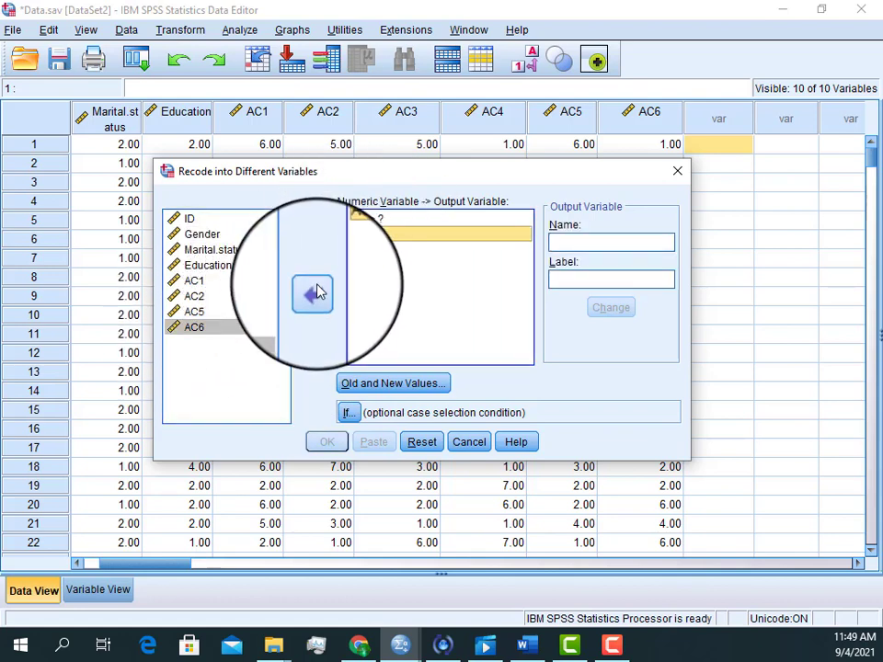
{"action": "left_click", "coordinate": [314, 293]}
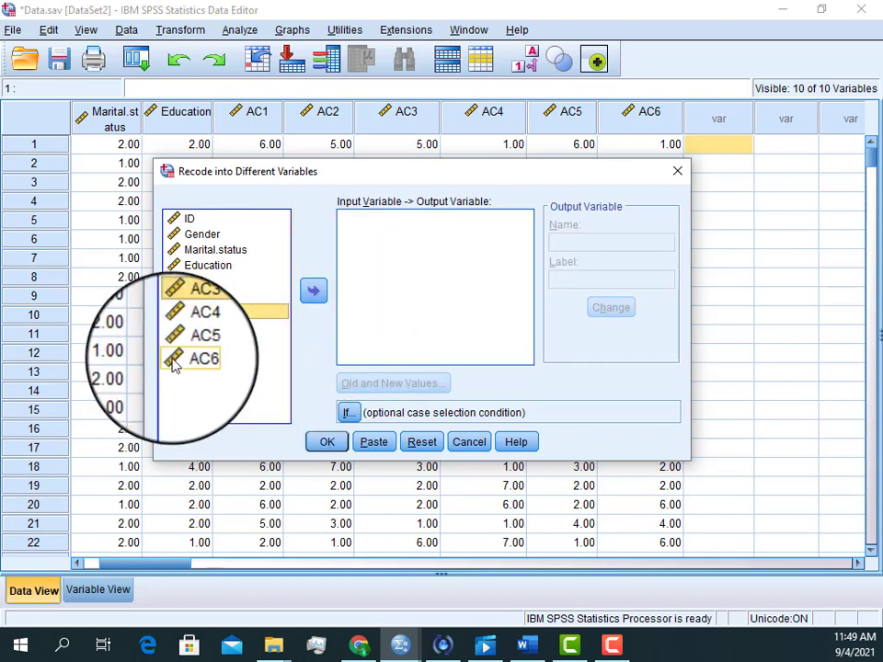
Step: Multi-select AC3, AC4 and AC6 and move them into the Numeric Variable list together
{"action": "left_click", "coordinate": [205, 314], "text": "ctrl"}
{"action": "left_click", "coordinate": [201, 316], "text": "ctrl"}
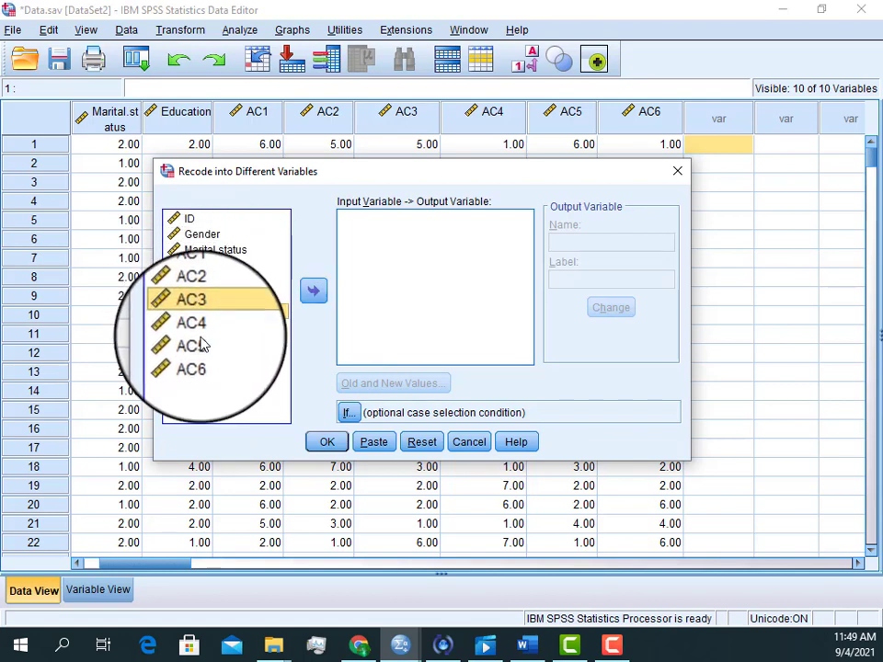
{"action": "left_click", "coordinate": [199, 337], "text": "ctrl"}
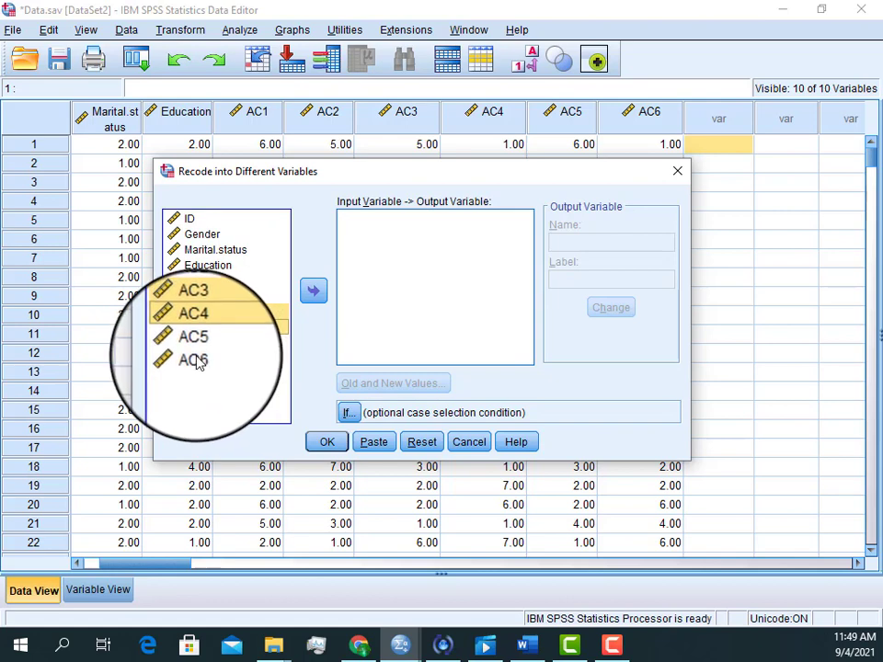
{"action": "left_click", "coordinate": [196, 358], "text": "ctrl"}
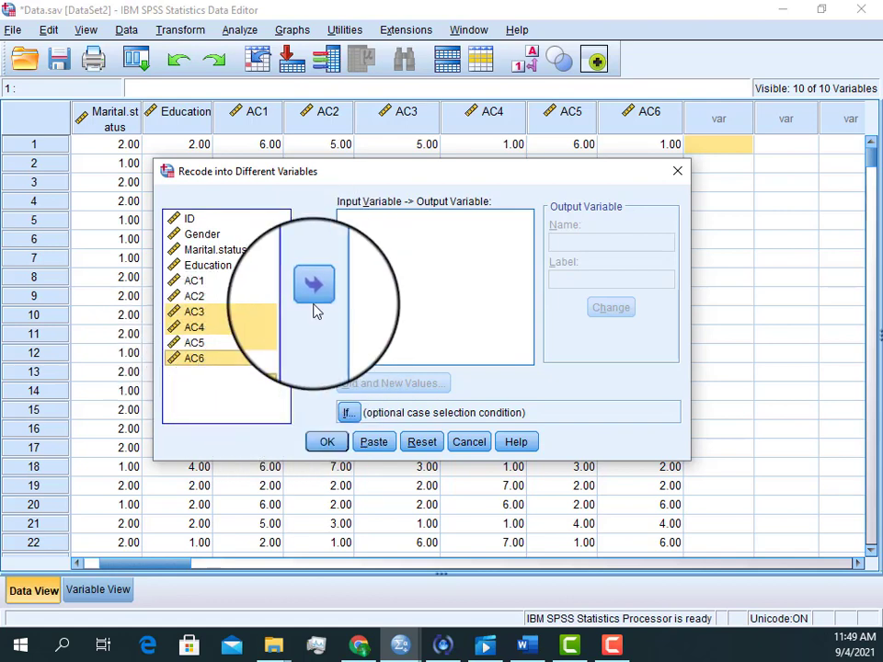
{"action": "left_click", "coordinate": [316, 309]}
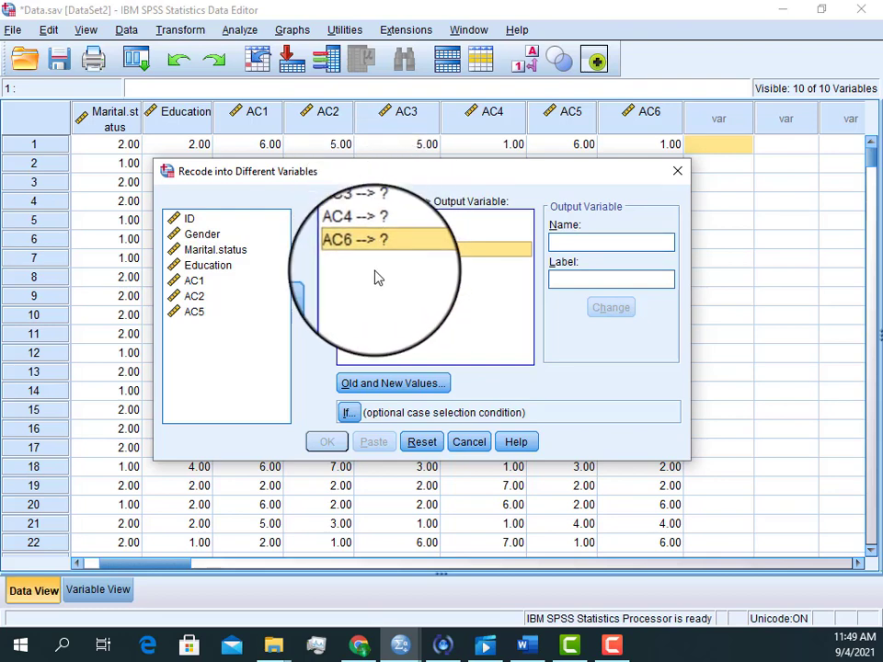
{"action": "left_click", "coordinate": [373, 224]}
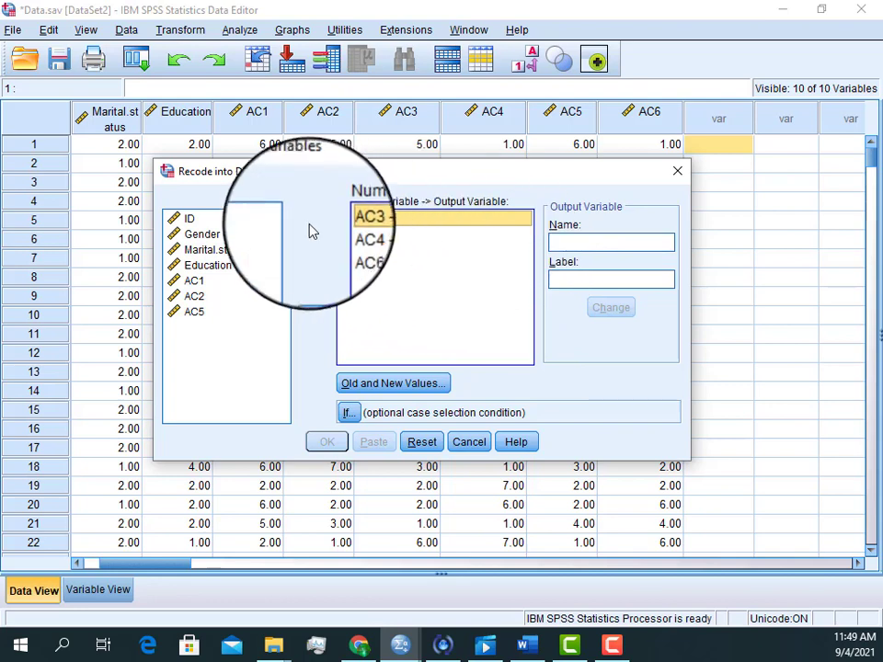
Step: Give AC3, AC4 and AC6 the output names AC3R, AC4R and AC6R, applying each with Change
{"action": "left_click", "coordinate": [575, 240]}
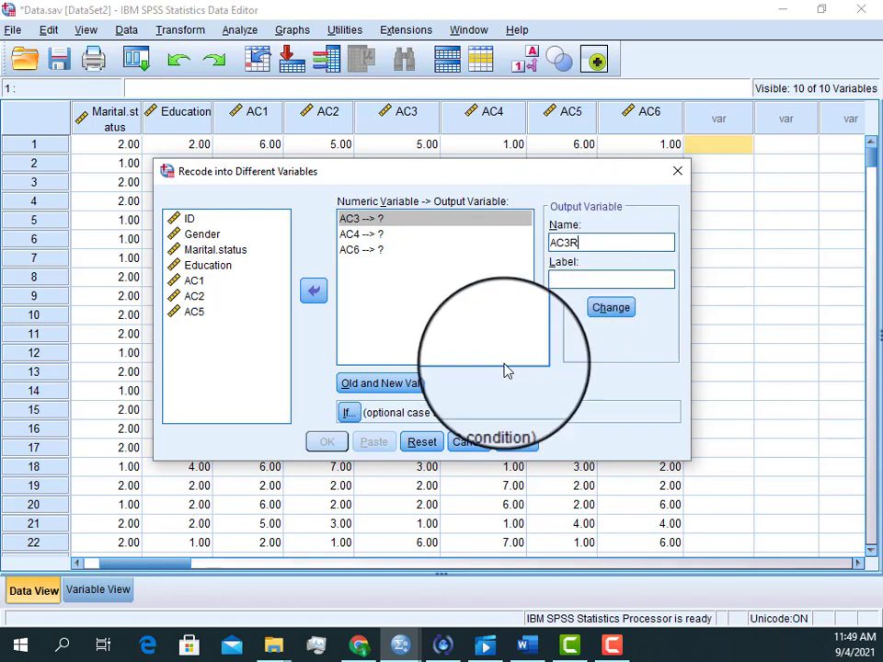
{"action": "left_click", "coordinate": [596, 311]}
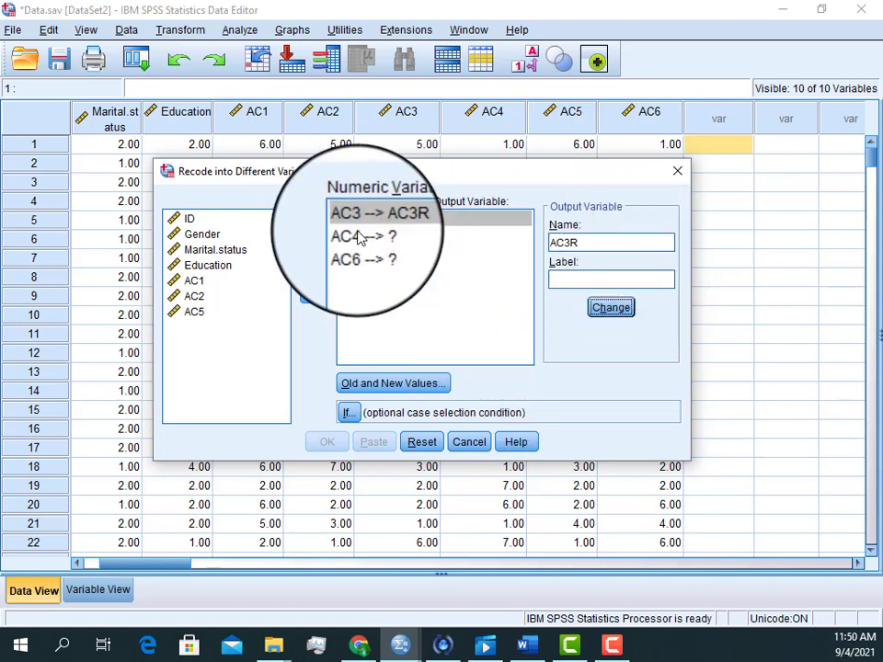
{"action": "left_click", "coordinate": [364, 234]}
{"action": "left_click", "coordinate": [576, 241]}
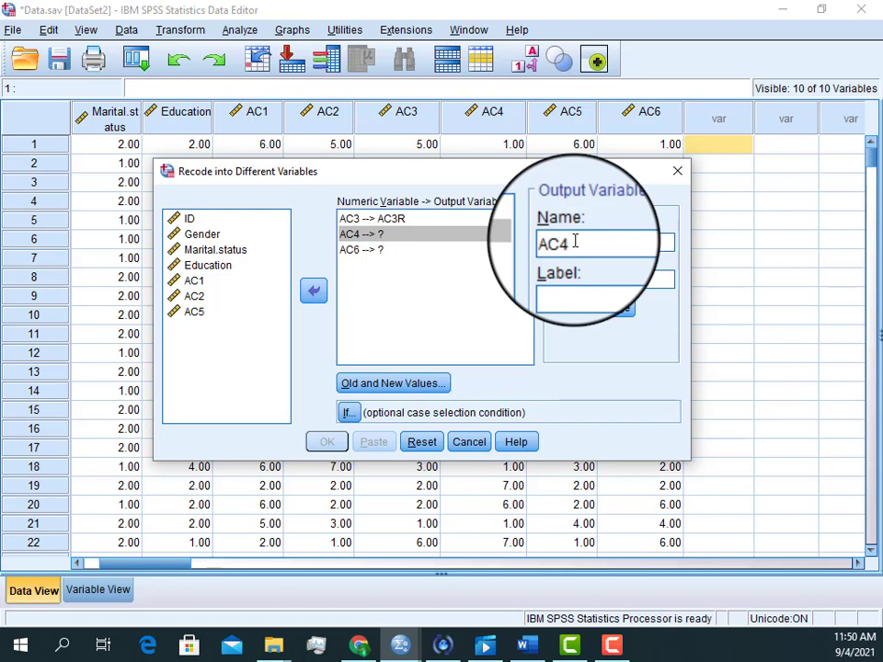
{"action": "type", "text": "AC4R"}
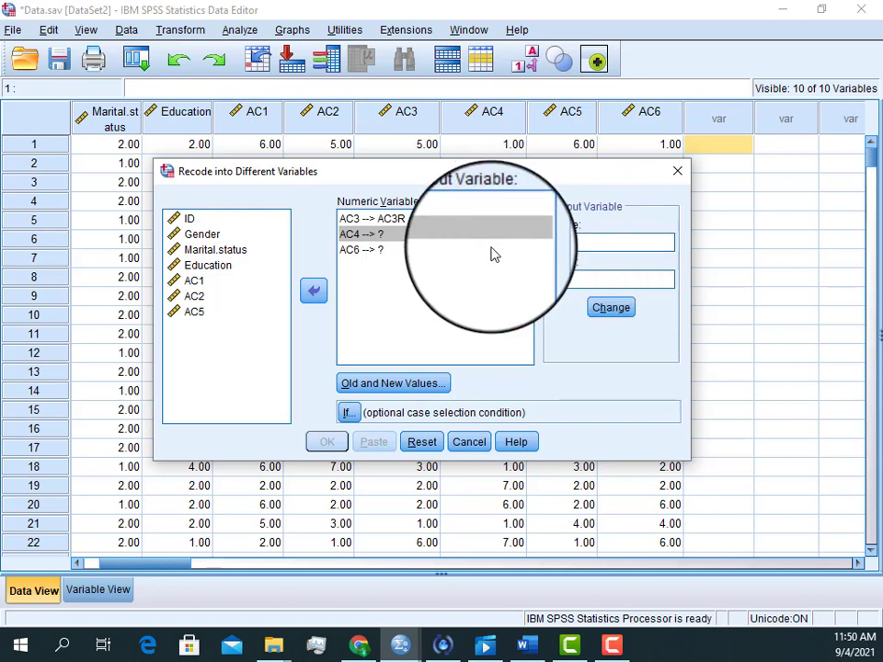
{"action": "left_click", "coordinate": [608, 309]}
{"action": "left_click", "coordinate": [365, 249]}
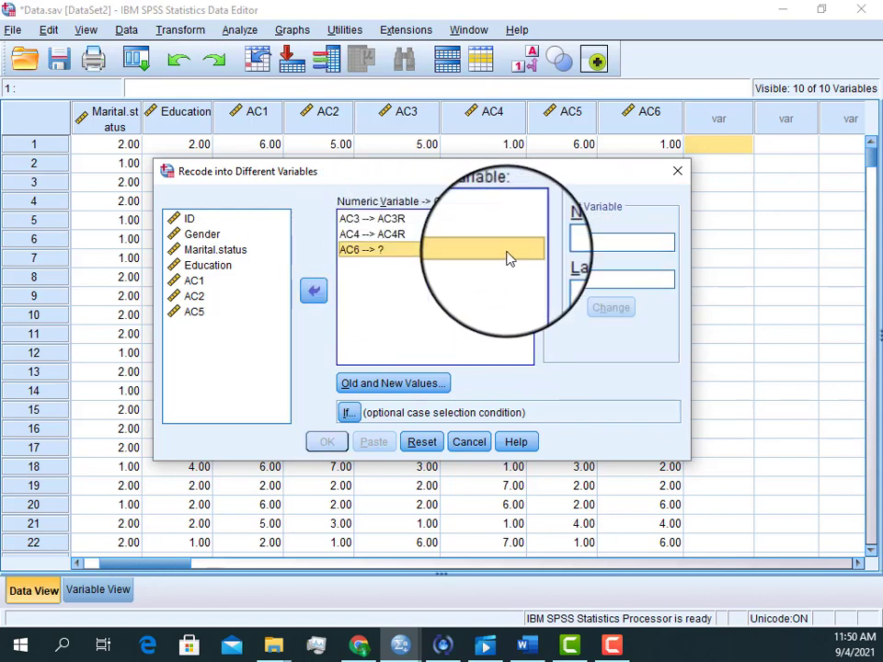
{"action": "left_click", "coordinate": [595, 243]}
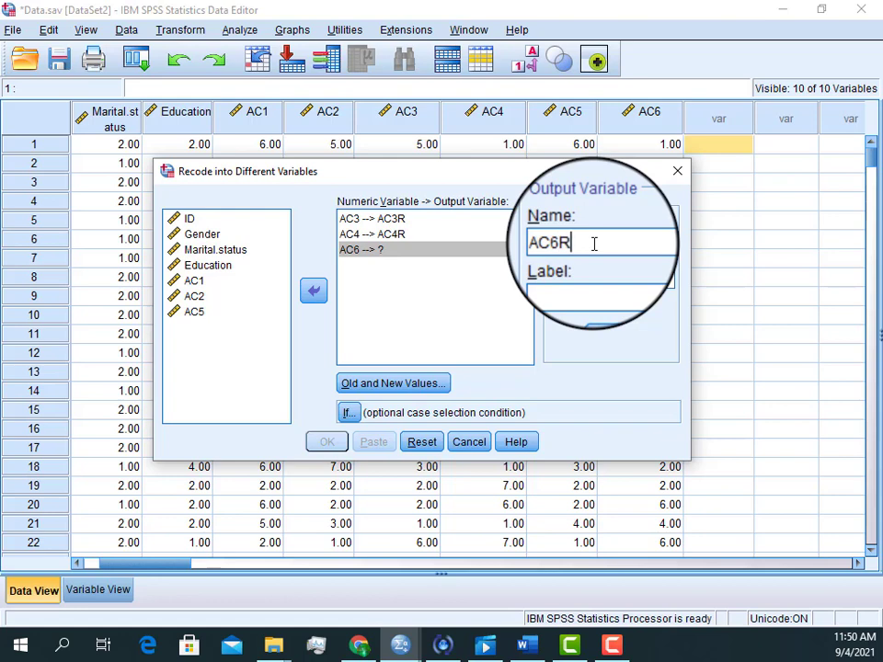
{"action": "left_click", "coordinate": [615, 308]}
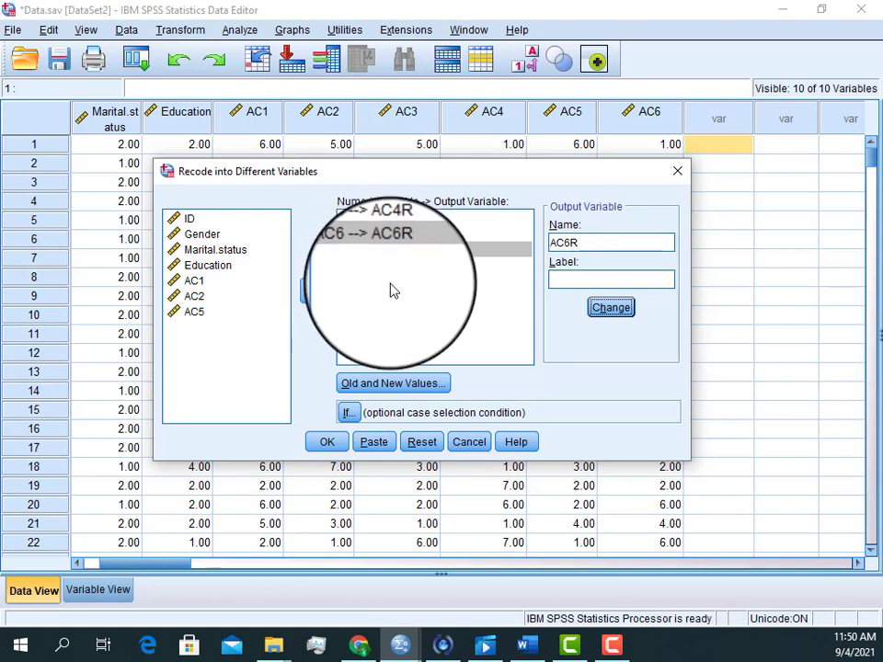
{"action": "left_click", "coordinate": [407, 253]}
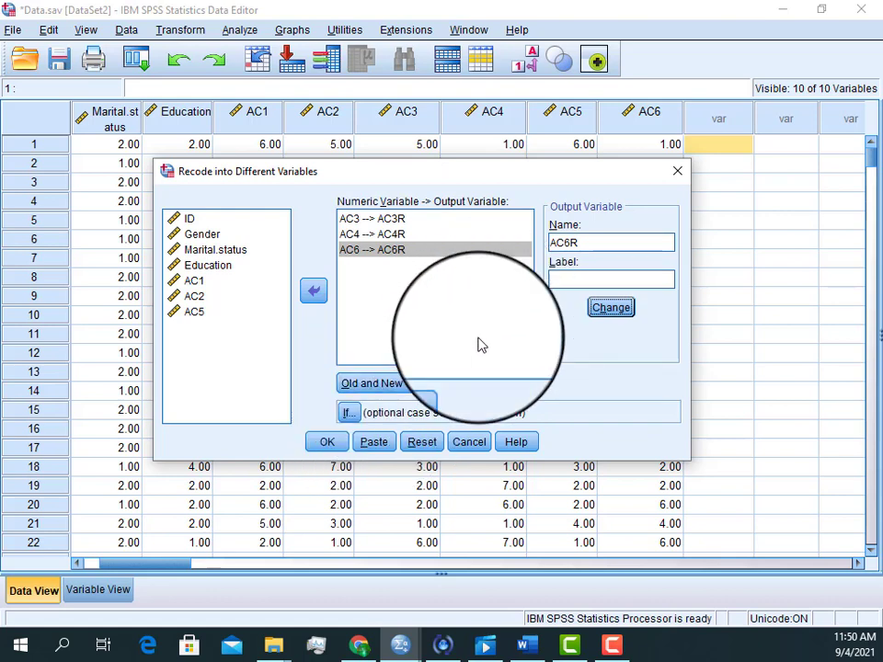
Step: In Old and New Values, start removing the existing reverse-coding mappings from the list
{"action": "left_click", "coordinate": [413, 383]}
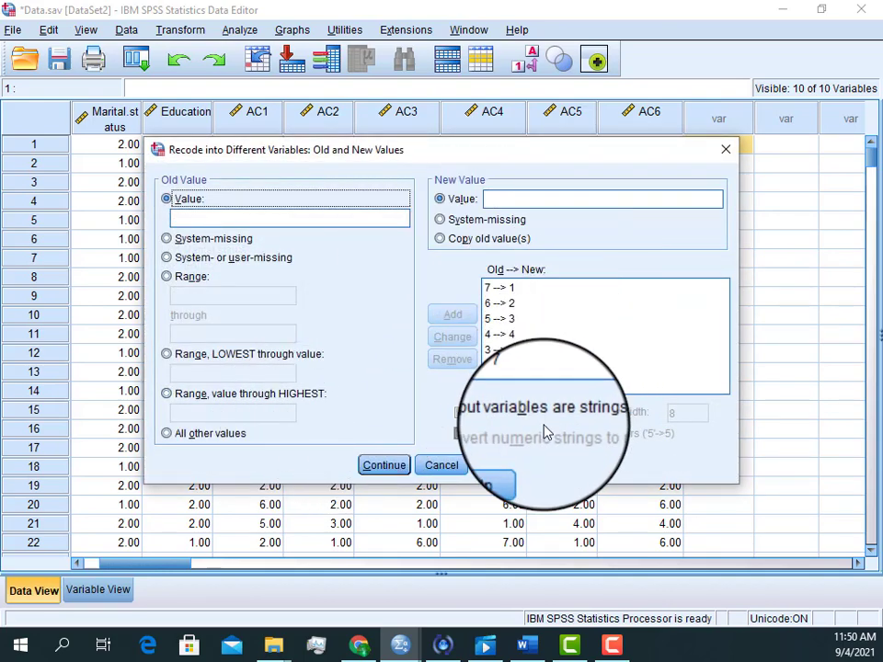
{"action": "left_click", "coordinate": [494, 300]}
{"action": "left_click", "coordinate": [494, 288]}
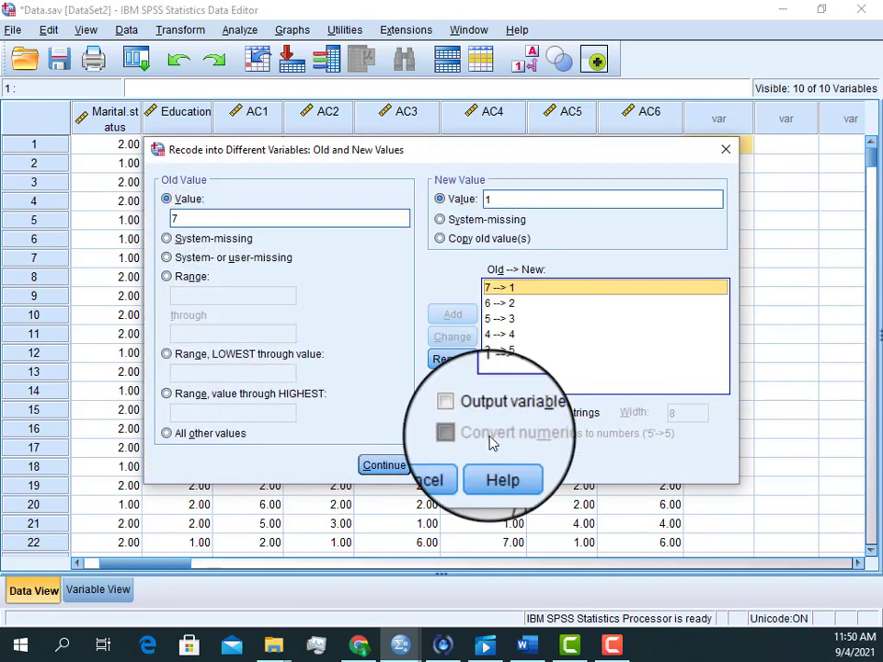
{"action": "left_click", "coordinate": [450, 358]}
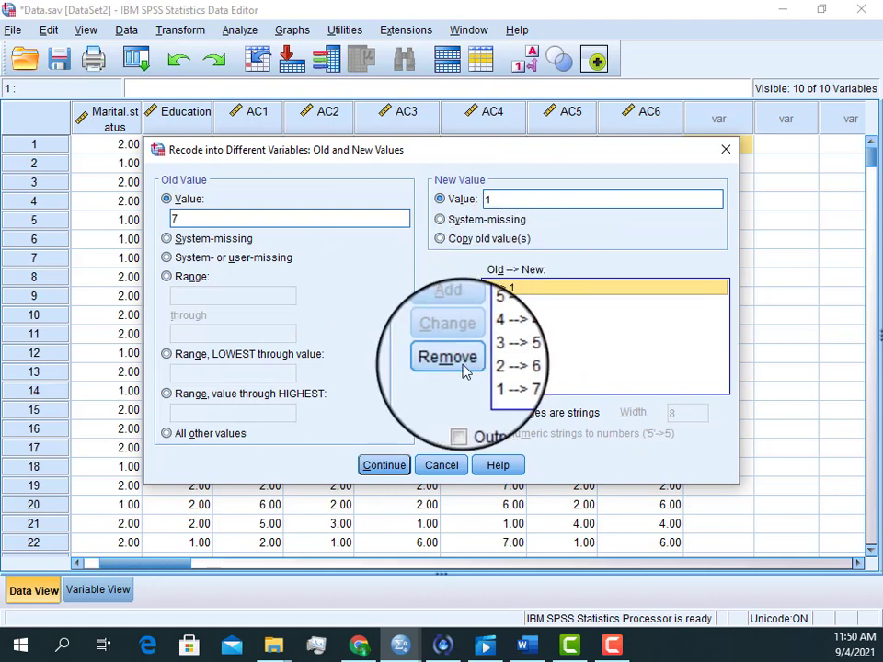
{"action": "left_click", "coordinate": [497, 314]}
{"action": "left_click", "coordinate": [451, 359]}
{"action": "left_click", "coordinate": [496, 290]}
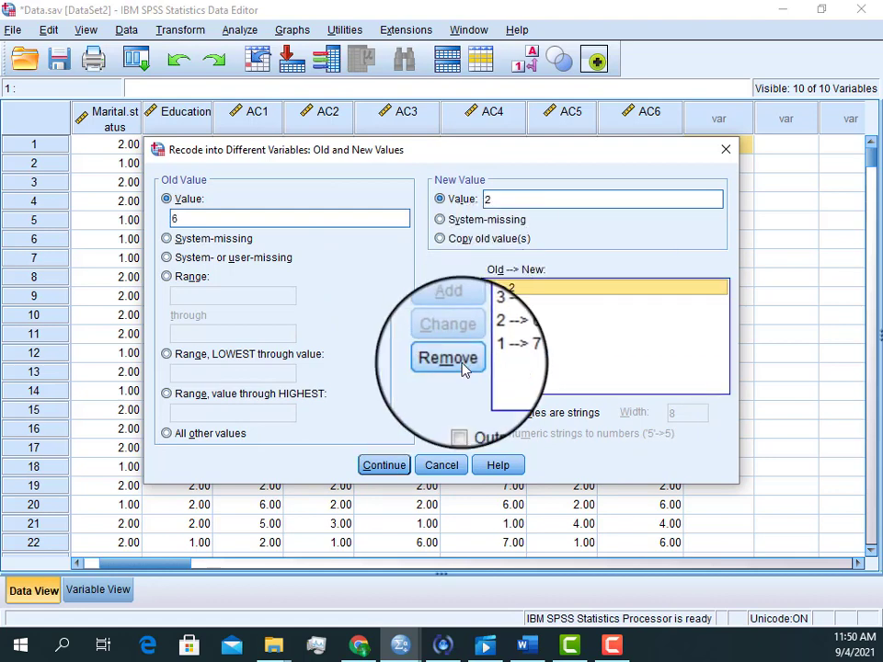
{"action": "left_click", "coordinate": [451, 358]}
Step: Remove the remaining mappings (3 → 5, 2 → 6, 1 → 7) and switch to the Word questionnaire
{"action": "left_click", "coordinate": [497, 291]}
{"action": "left_click", "coordinate": [450, 359]}
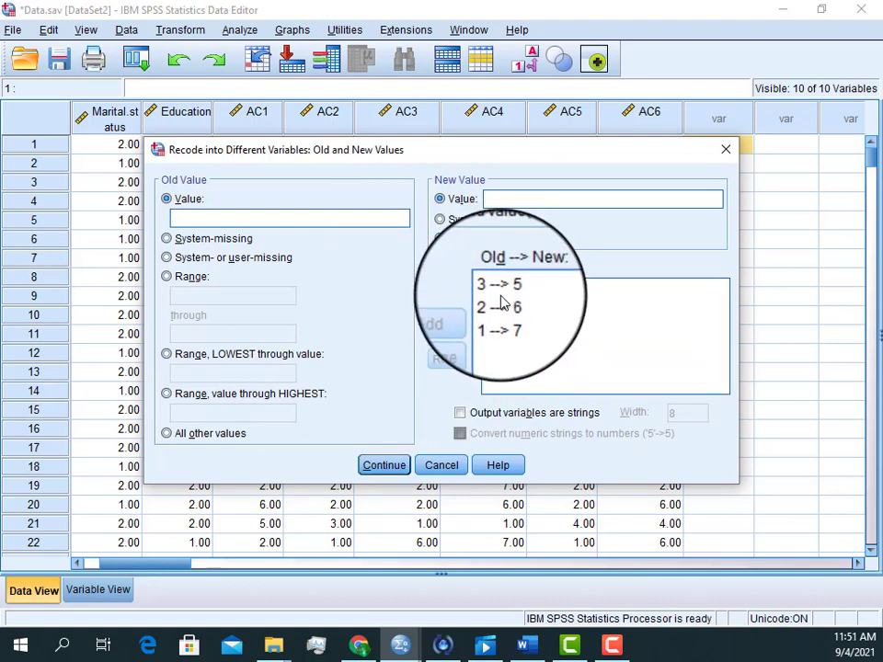
{"action": "left_click", "coordinate": [496, 291]}
{"action": "left_click", "coordinate": [451, 359]}
{"action": "left_click", "coordinate": [497, 291]}
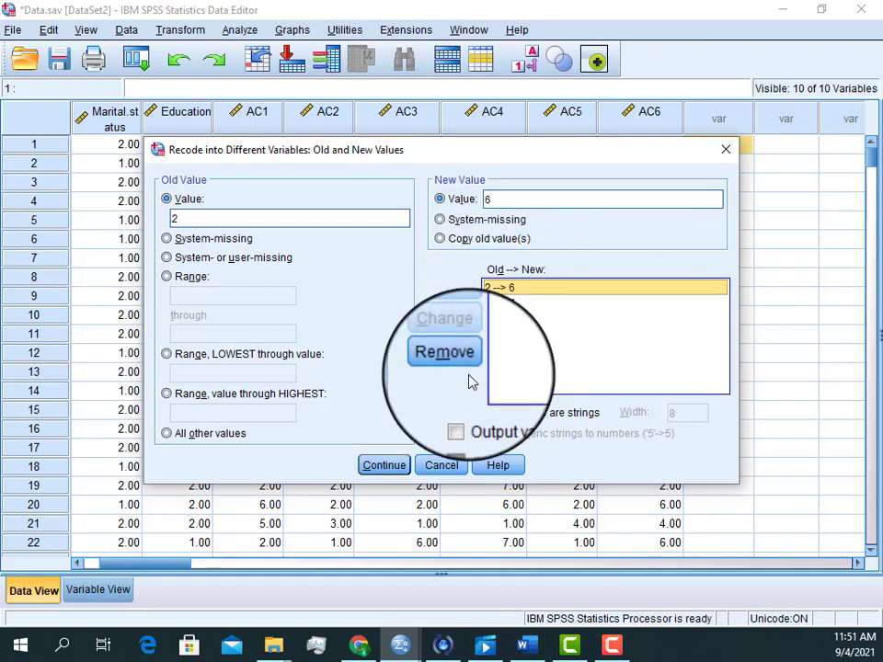
{"action": "left_click", "coordinate": [451, 359]}
{"action": "left_click", "coordinate": [496, 290]}
{"action": "left_click", "coordinate": [451, 359]}
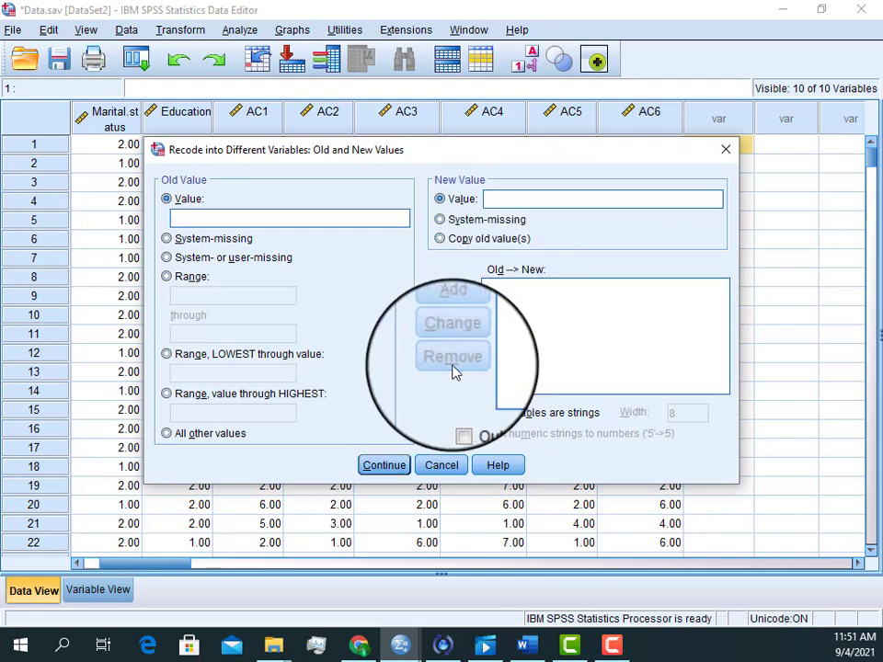
{"action": "left_click", "coordinate": [532, 652]}
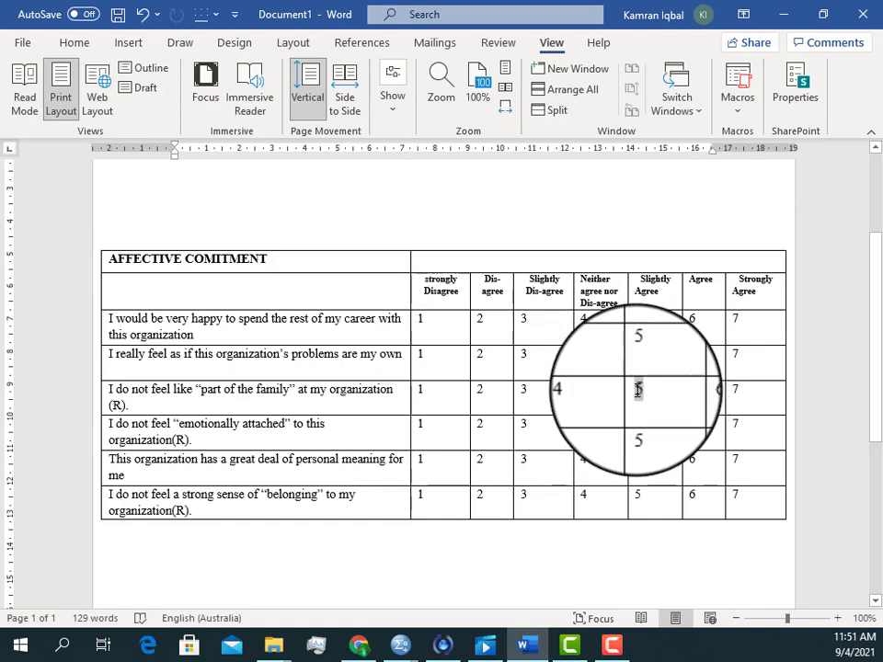
Step: Check the 1–7 agreement scale values in the affective commitment table, then minimize Word
{"action": "double_click", "coordinate": [638, 390]}
{"action": "left_click", "coordinate": [641, 397]}
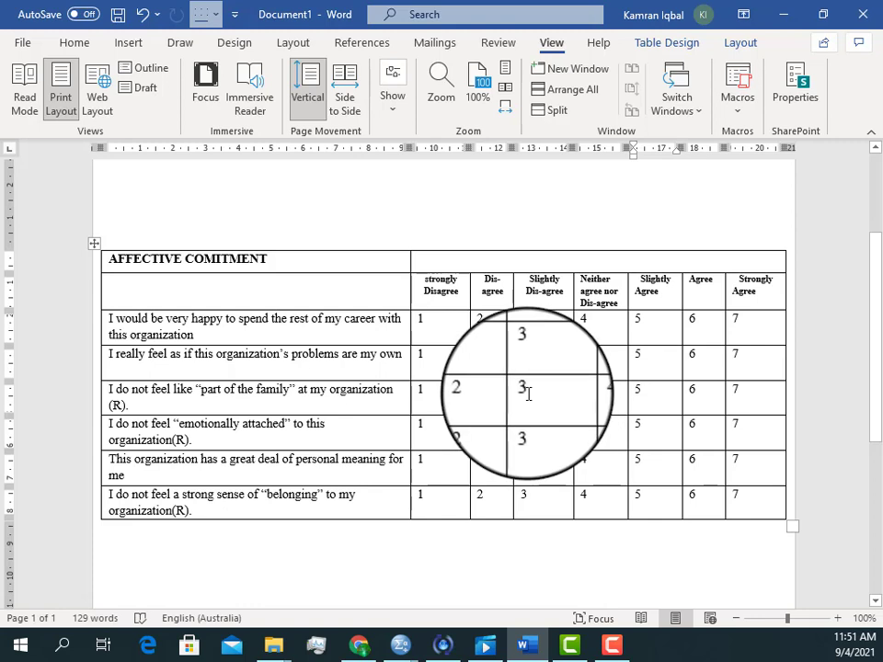
{"action": "double_click", "coordinate": [634, 396]}
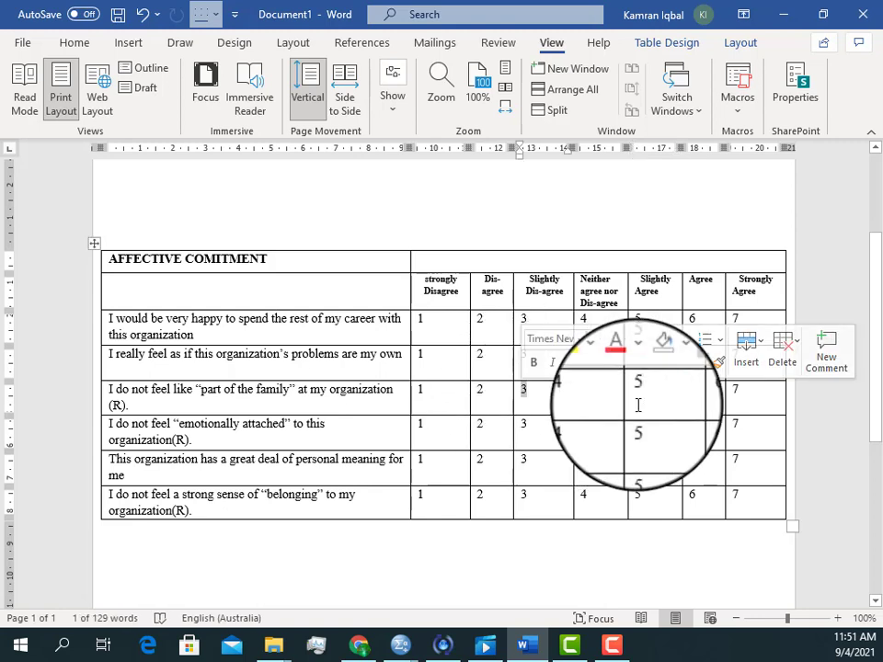
{"action": "left_click", "coordinate": [586, 393]}
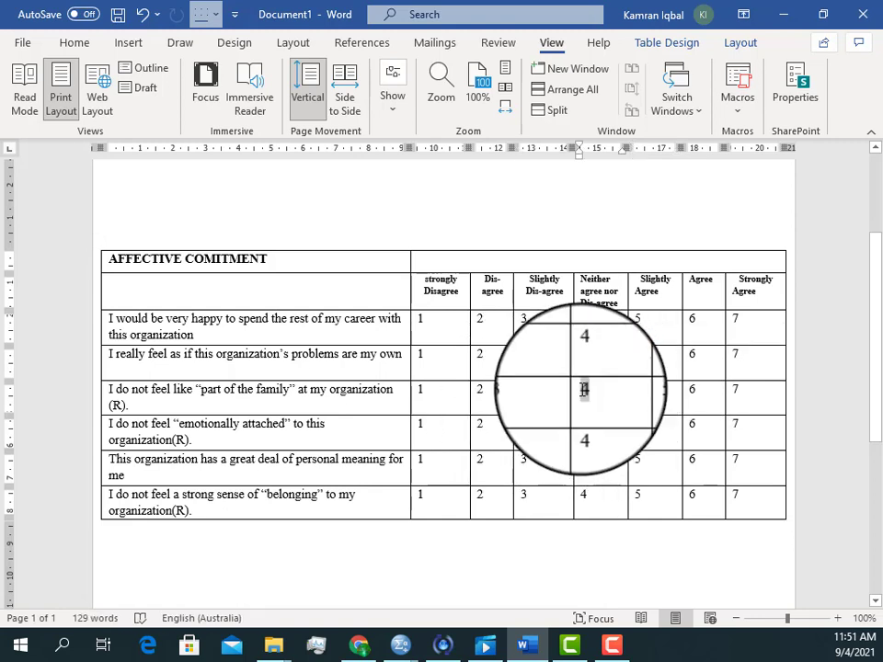
{"action": "left_click", "coordinate": [780, 27]}
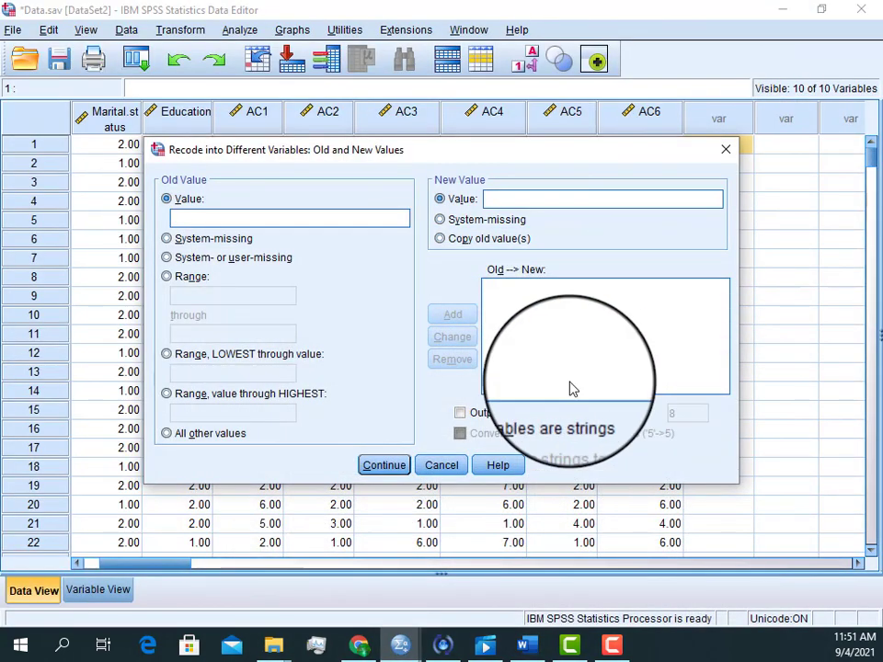
Step: Add the recode rules 1 → 7, 2 → 6, 3 → 5 and 4 → 4
{"action": "left_click", "coordinate": [198, 218]}
{"action": "type", "text": "1"}
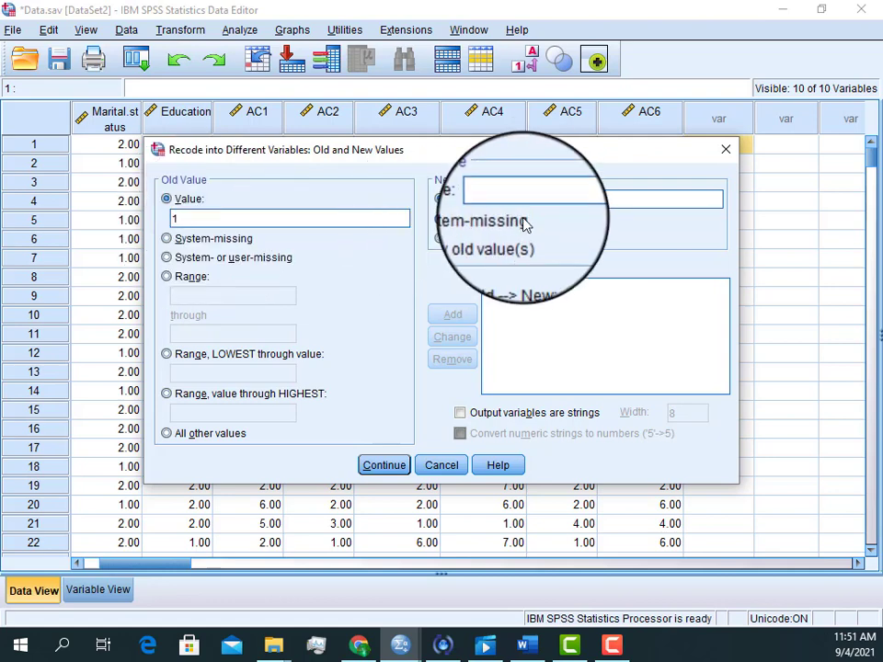
{"action": "left_click", "coordinate": [526, 201]}
{"action": "type", "text": "7"}
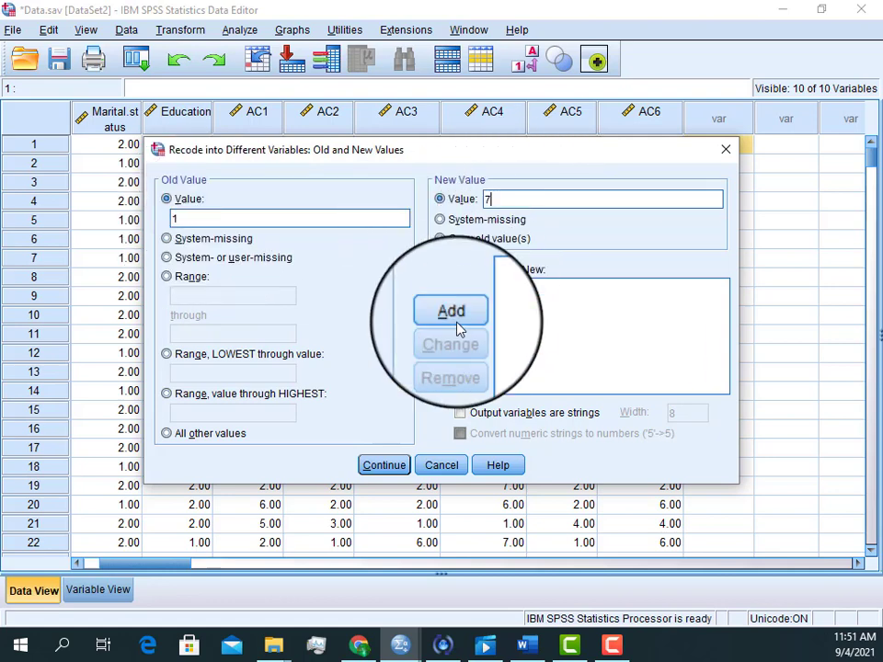
{"action": "left_click", "coordinate": [454, 318]}
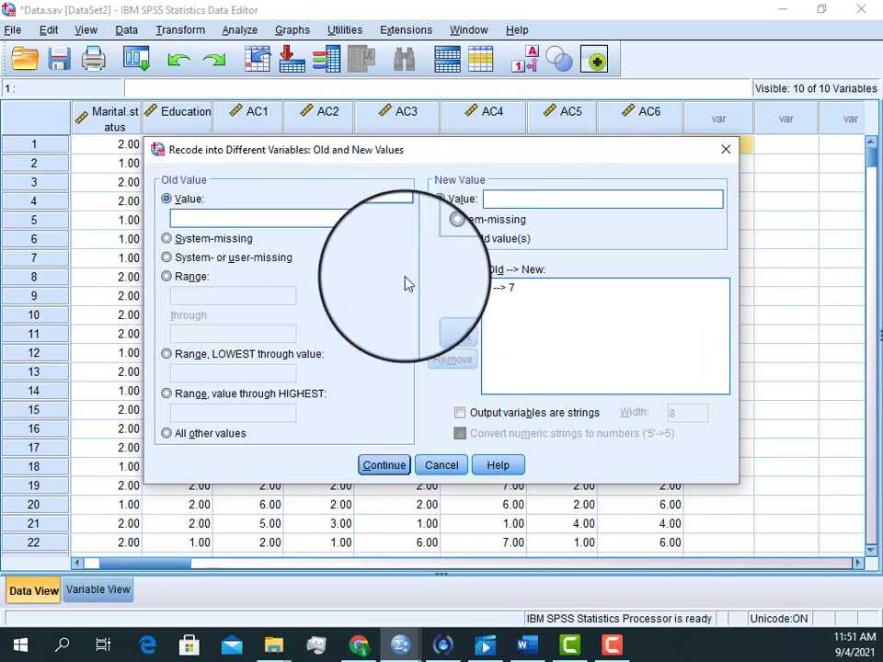
{"action": "left_click", "coordinate": [208, 217]}
{"action": "type", "text": "2"}
{"action": "left_click", "coordinate": [497, 197]}
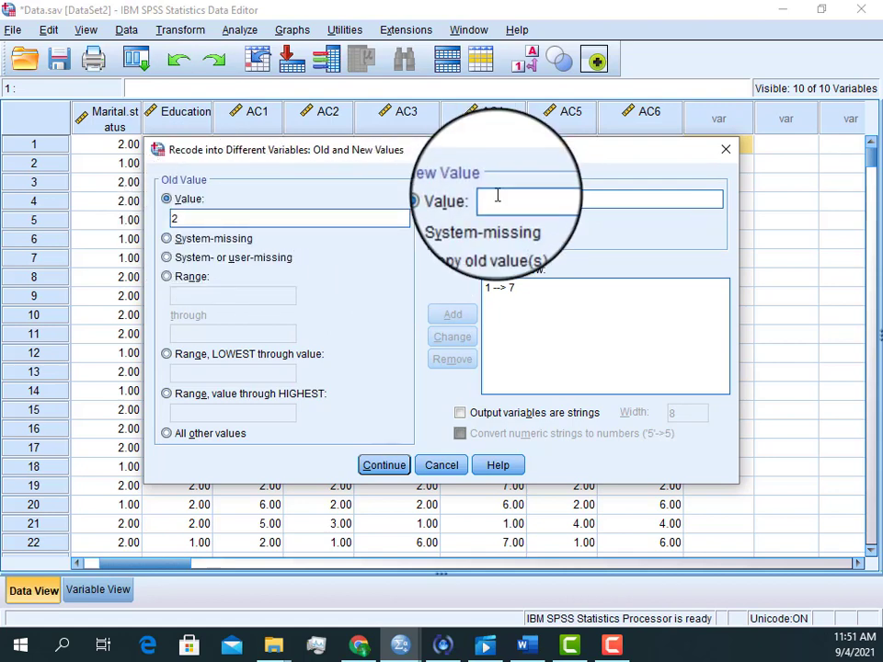
{"action": "type", "text": "6"}
{"action": "left_click", "coordinate": [453, 315]}
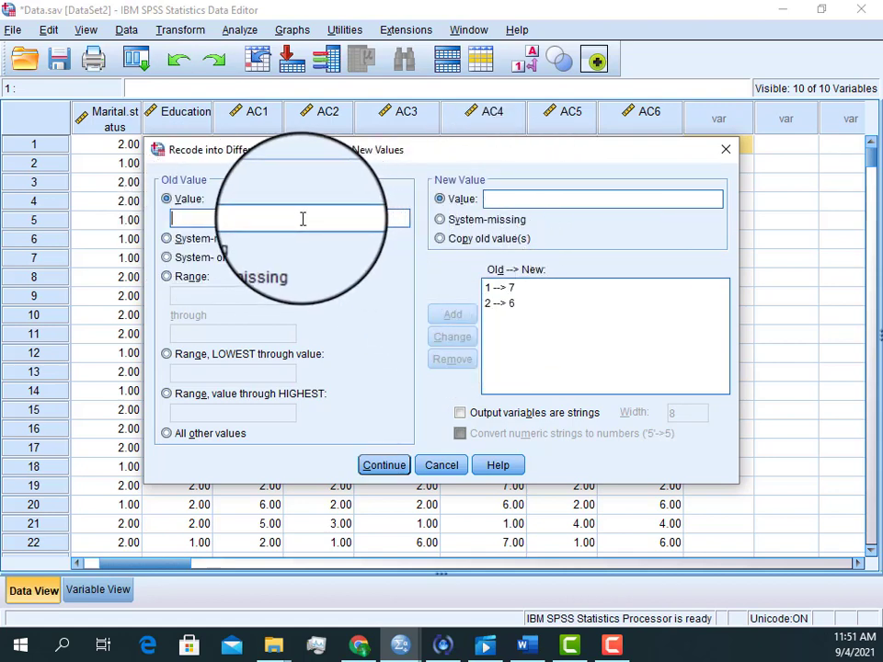
{"action": "type", "text": "3"}
{"action": "left_click", "coordinate": [508, 200]}
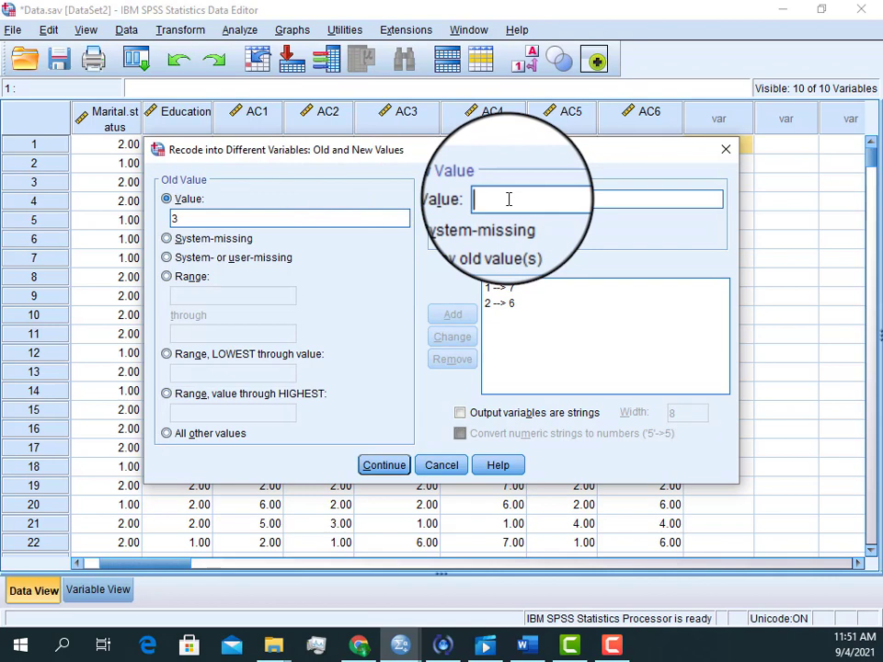
{"action": "type", "text": "5"}
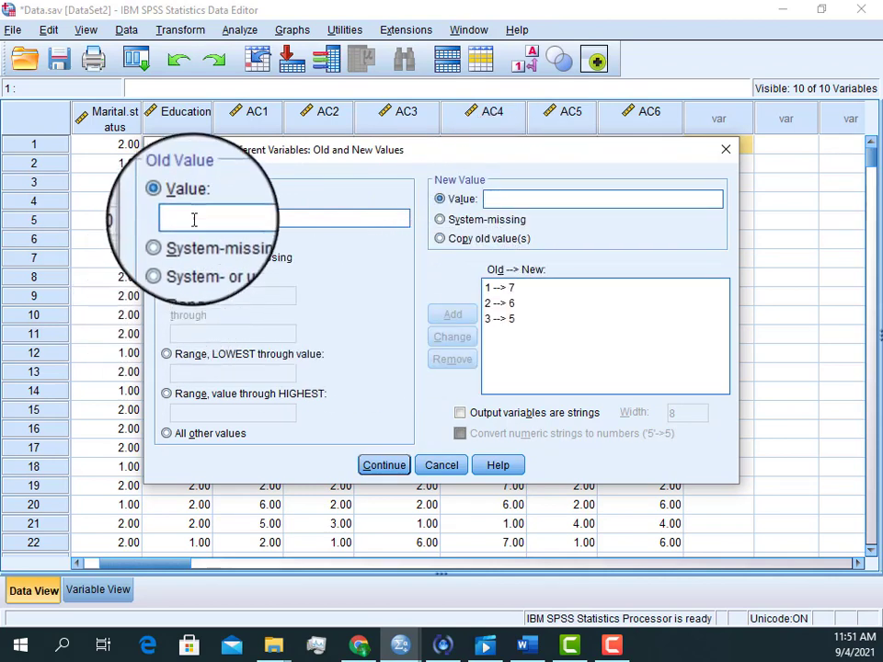
{"action": "left_click", "coordinate": [194, 217]}
{"action": "type", "text": "4"}
{"action": "left_click", "coordinate": [535, 198]}
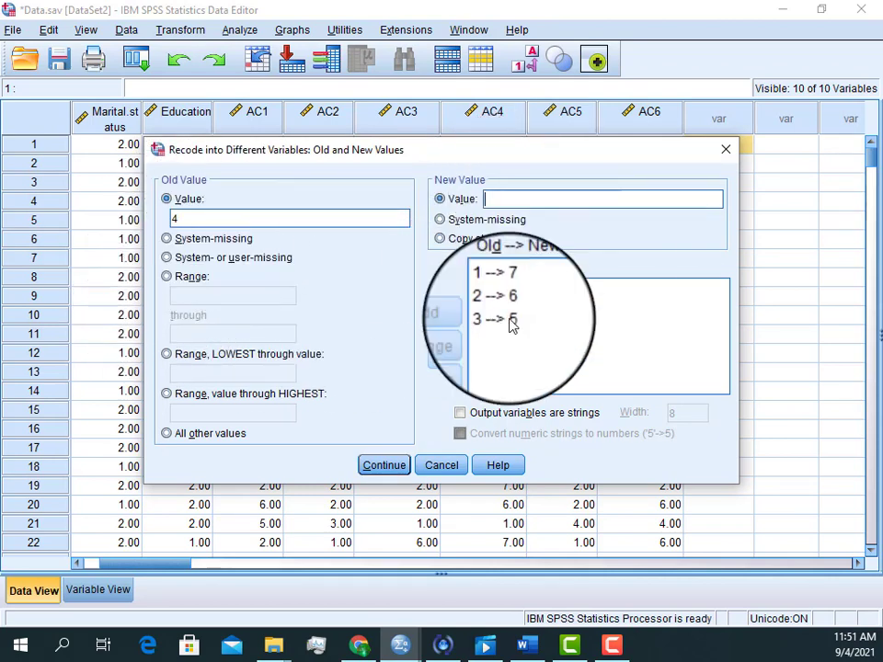
{"action": "type", "text": "4"}
{"action": "left_click", "coordinate": [453, 314]}
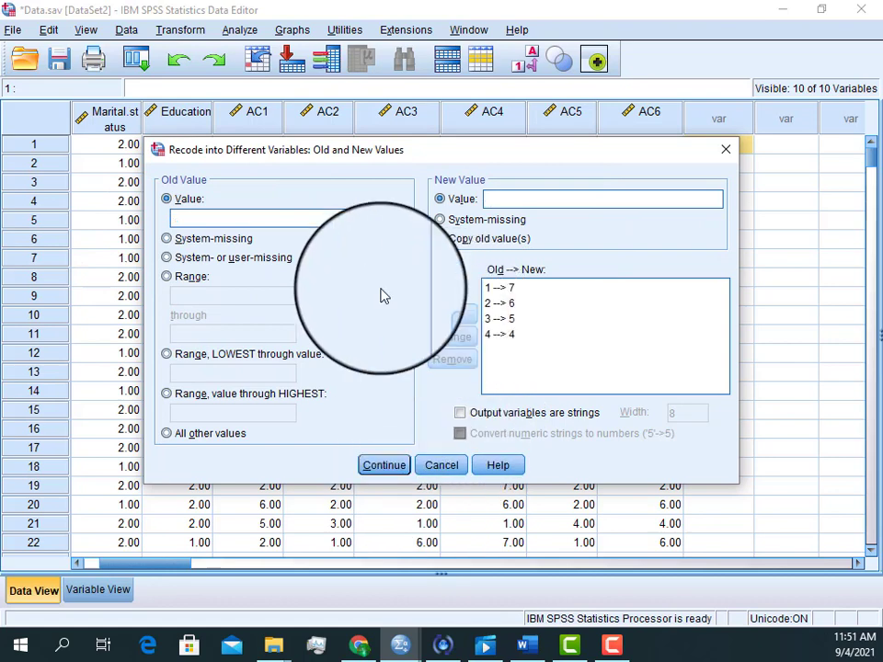
Step: Add the remaining recode rules 5 → 3, 6 → 2 and 7 → 1
{"action": "left_click", "coordinate": [249, 213]}
{"action": "type", "text": "5"}
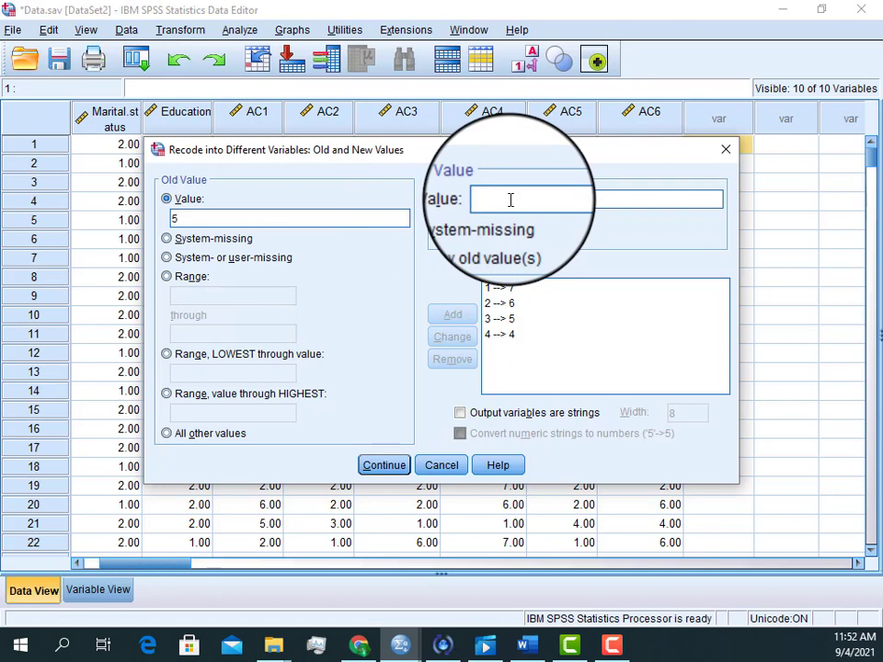
{"action": "type", "text": "3"}
{"action": "left_click", "coordinate": [453, 315]}
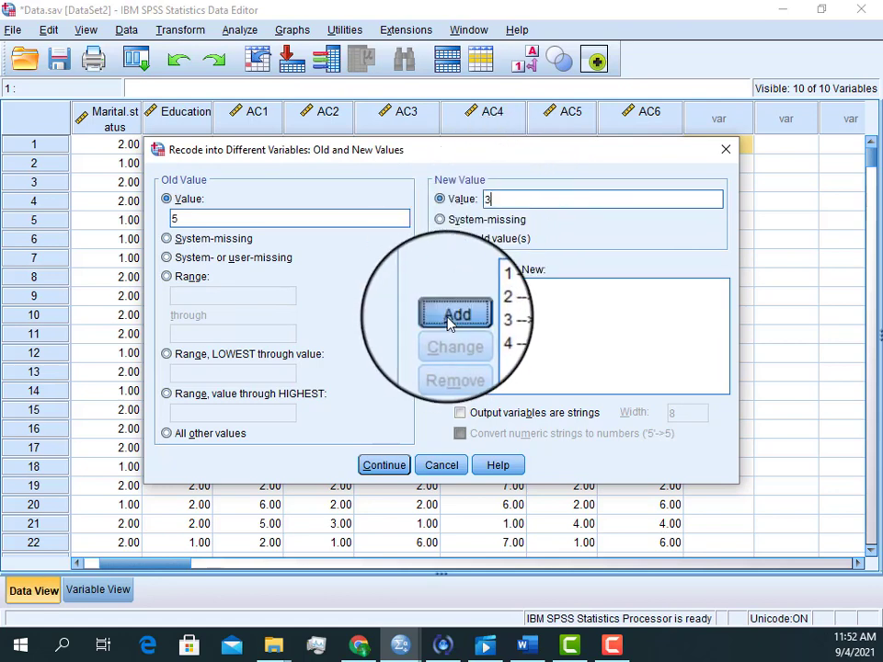
{"action": "left_click", "coordinate": [234, 217]}
{"action": "type", "text": "6"}
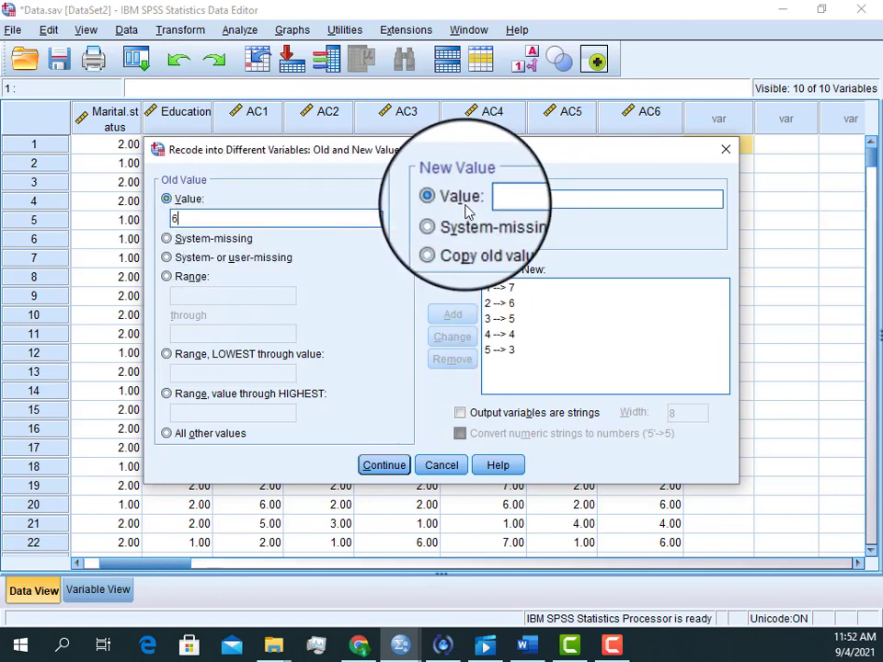
{"action": "left_click", "coordinate": [497, 198]}
{"action": "type", "text": "2"}
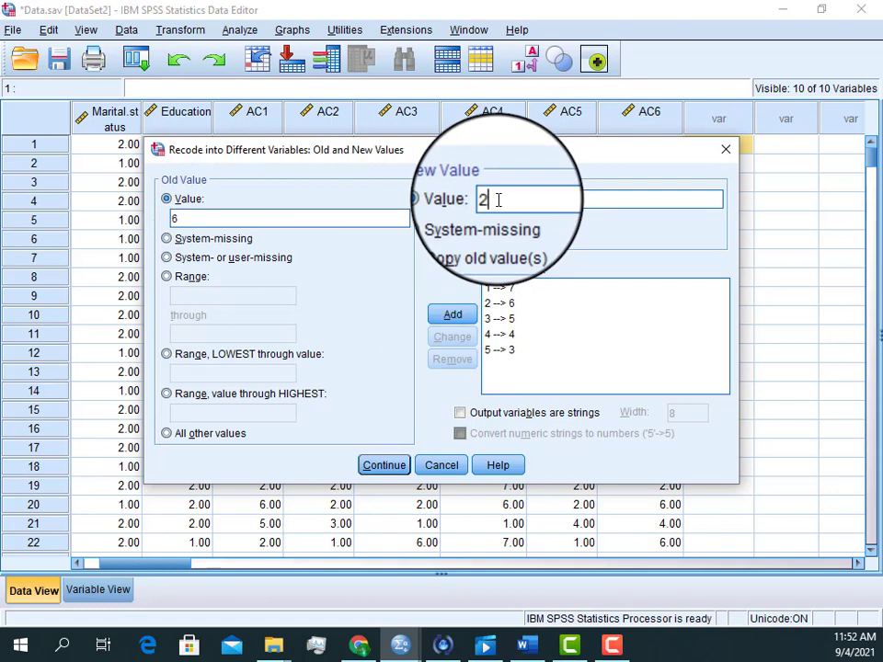
{"action": "left_click", "coordinate": [452, 315]}
{"action": "left_click", "coordinate": [191, 232]}
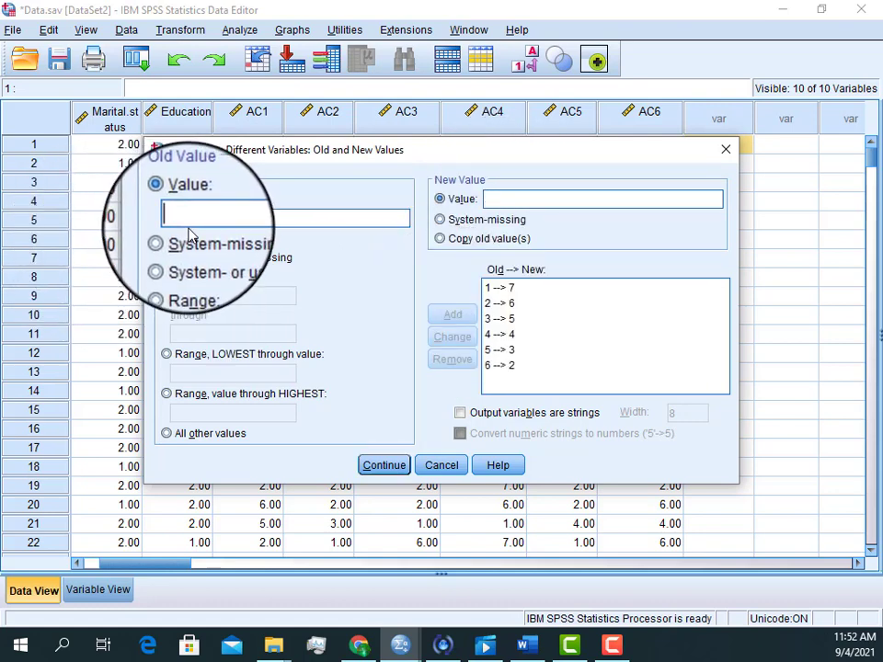
{"action": "type", "text": "7"}
{"action": "left_click", "coordinate": [501, 197]}
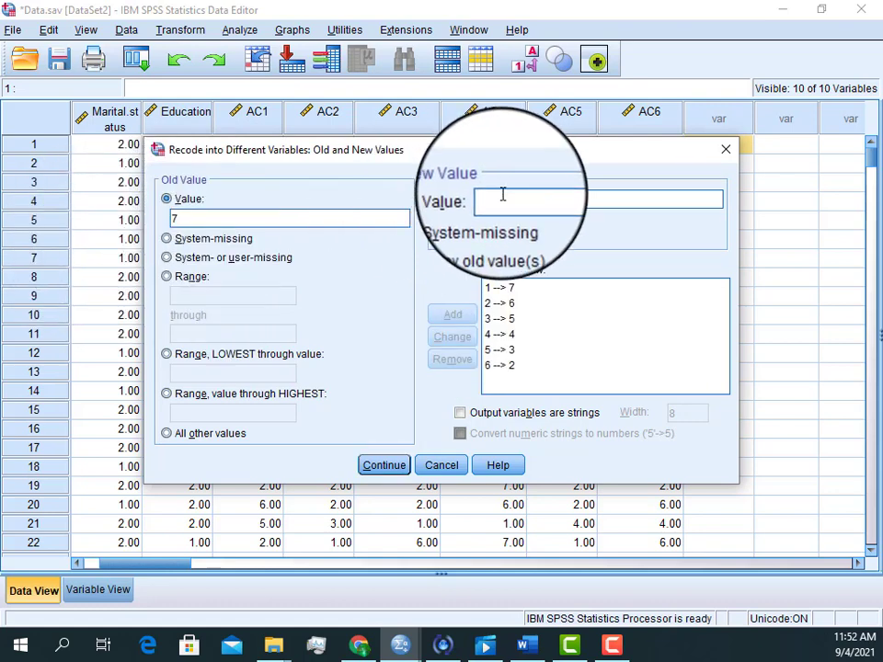
{"action": "type", "text": "1"}
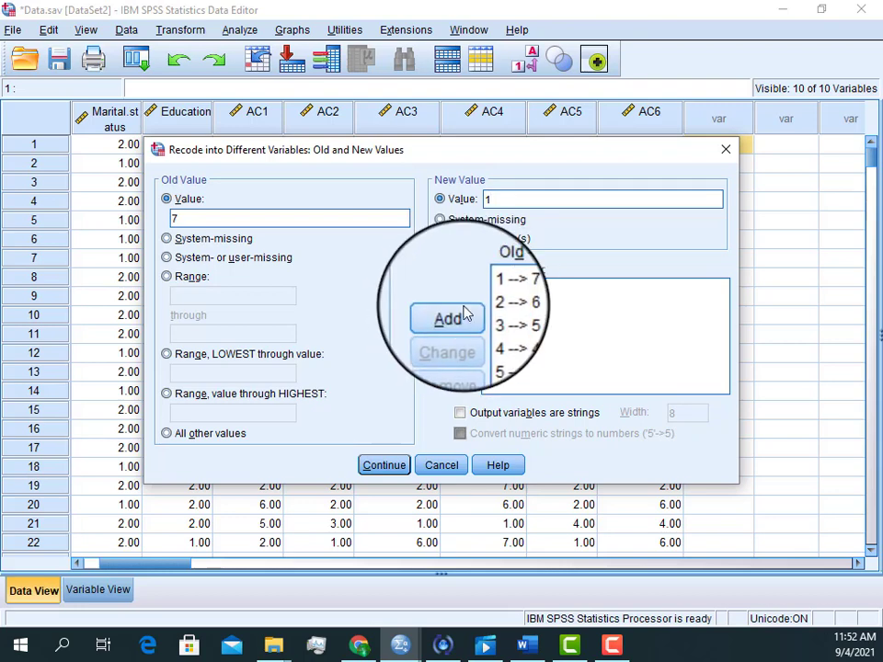
{"action": "left_click", "coordinate": [451, 318]}
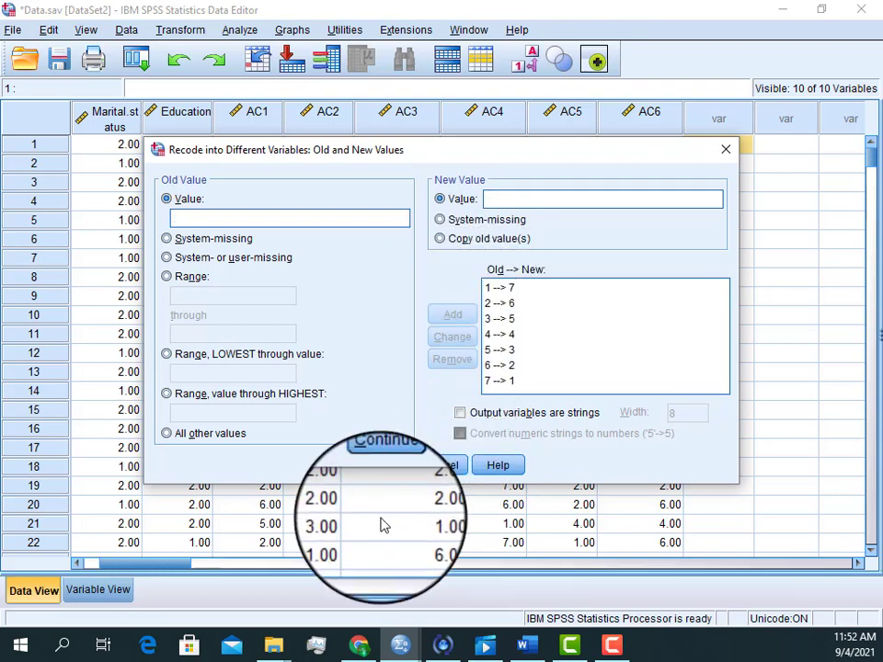
Step: Confirm the mappings and run the recode, then scroll to inspect the new AC3R, AC4R, AC6R columns
{"action": "left_click", "coordinate": [384, 467]}
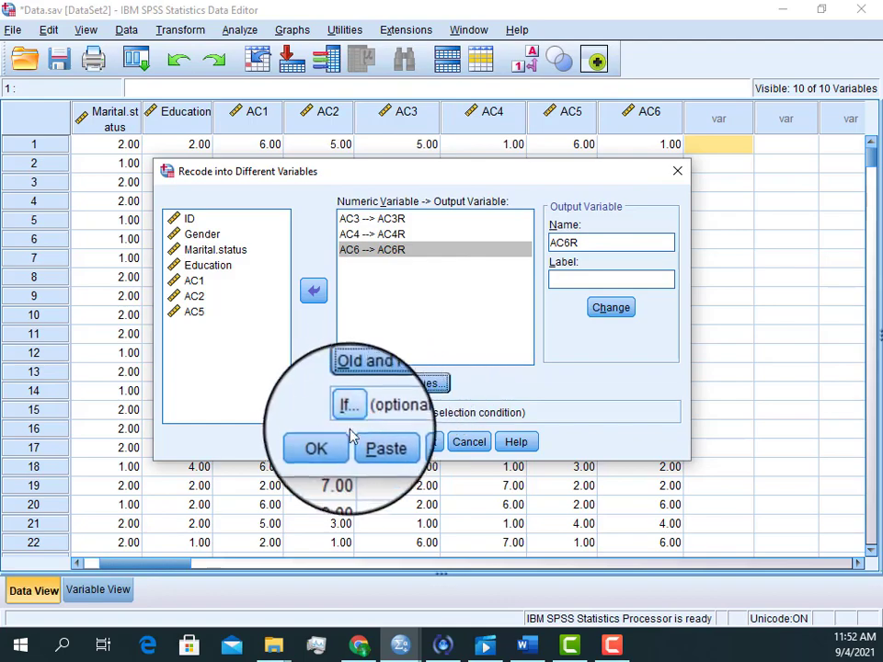
{"action": "left_click", "coordinate": [324, 445]}
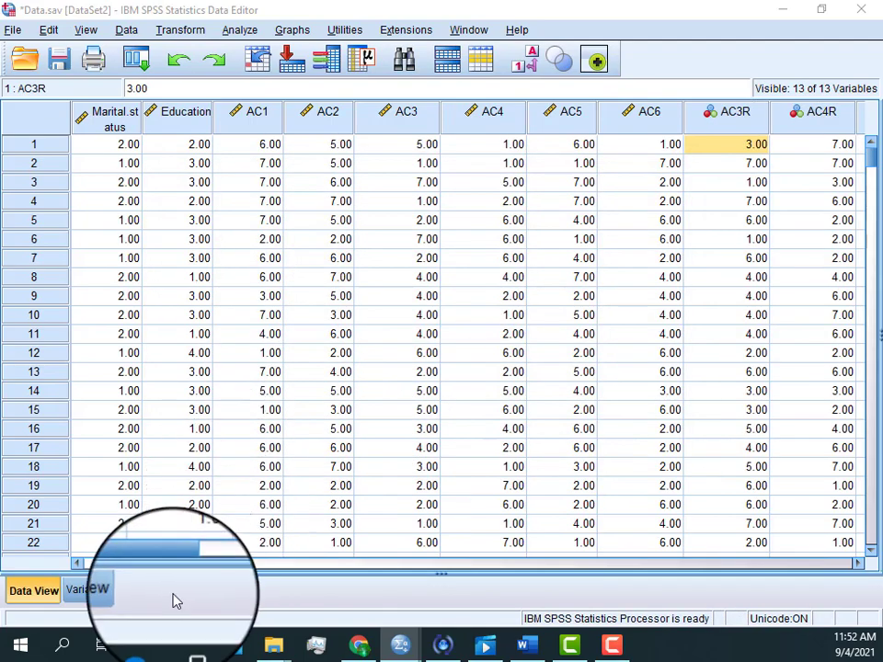
{"action": "left_click_drag", "start_coordinate": [158, 572], "coordinate": [178, 571]}
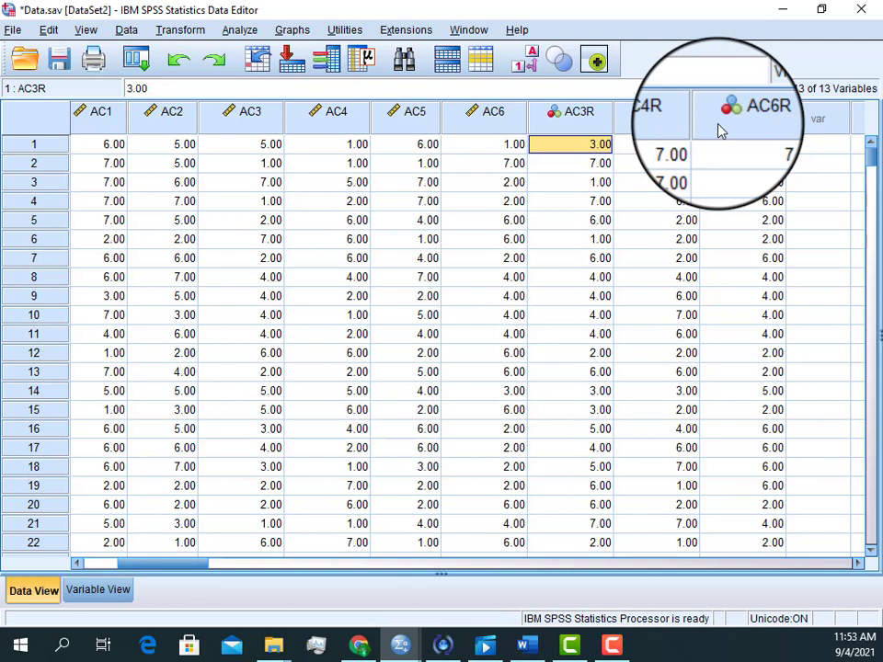
{"action": "left_click_drag", "start_coordinate": [162, 573], "coordinate": [138, 572]}
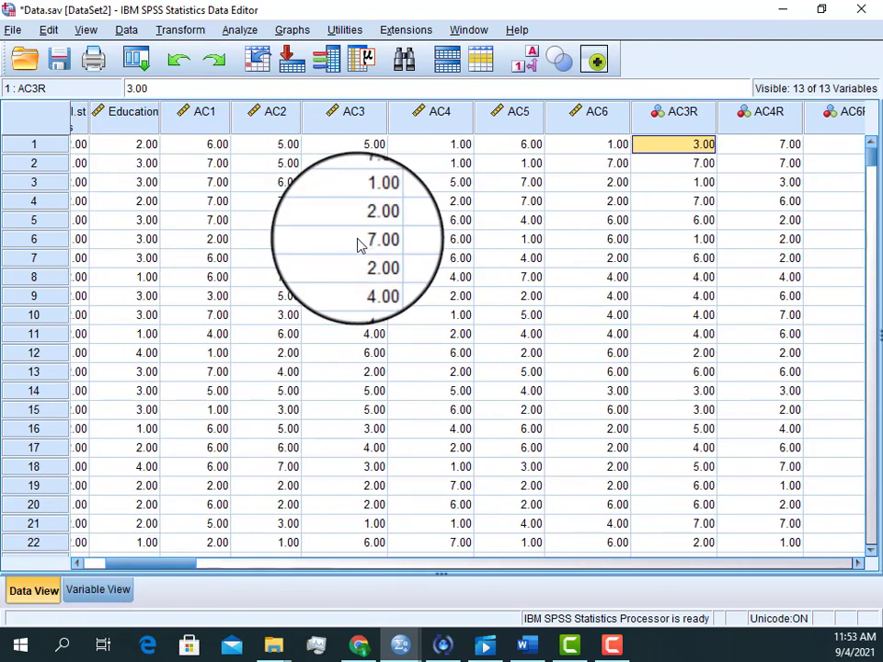
Step: Reopen Transform > Compute Variable and reset it, clearing the leftover target and '8 - AC3' expression
{"action": "left_click", "coordinate": [180, 29]}
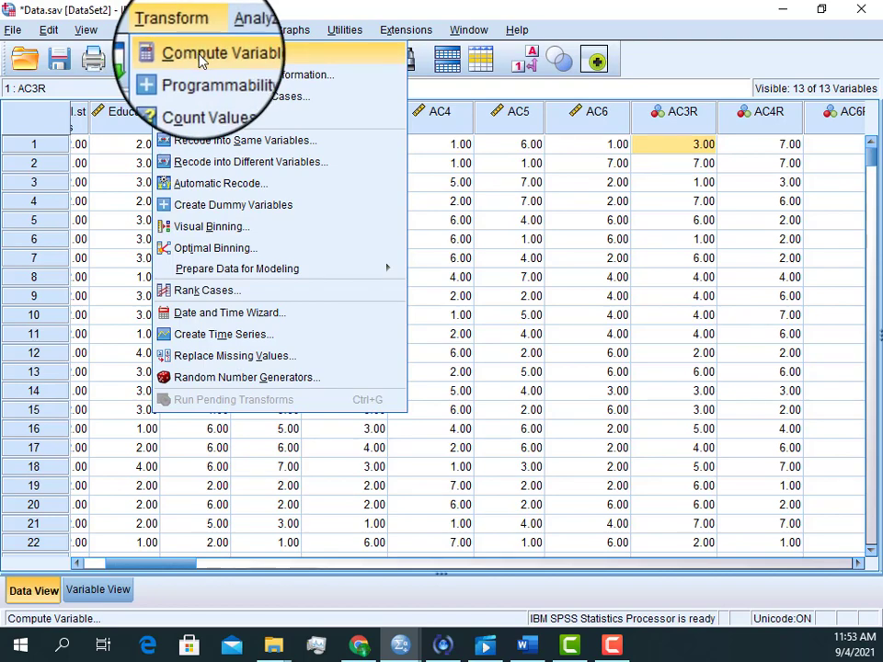
{"action": "left_click", "coordinate": [202, 56]}
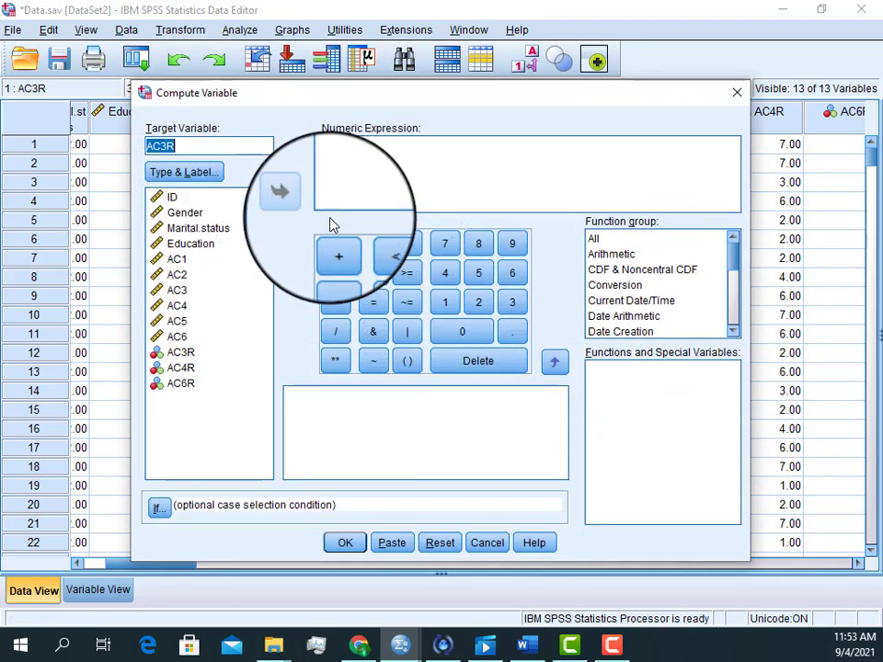
{"action": "left_click", "coordinate": [359, 203]}
{"action": "type", "text": "8 - AC3"}
{"action": "left_click", "coordinate": [440, 543]}
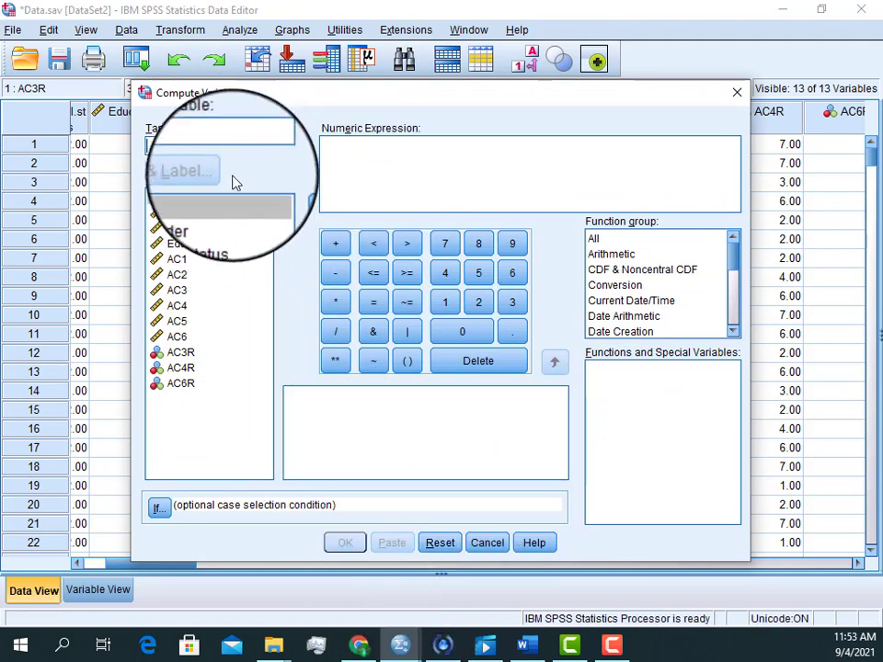
{"action": "left_click", "coordinate": [227, 148]}
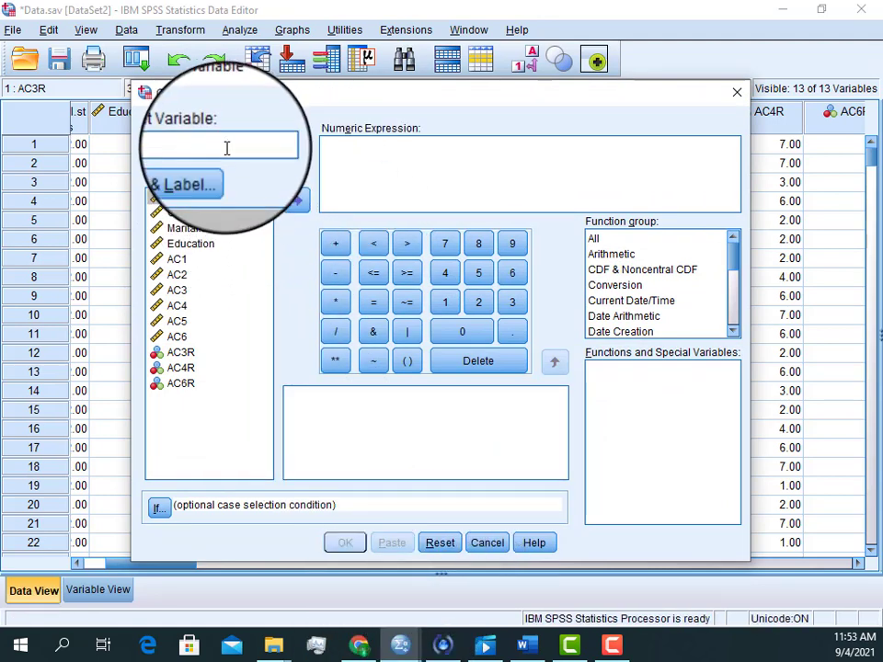
Step: Name the target AC and begin the expression with (AC1+AC2+
{"action": "type", "text": "AC"}
{"action": "left_click", "coordinate": [348, 168]}
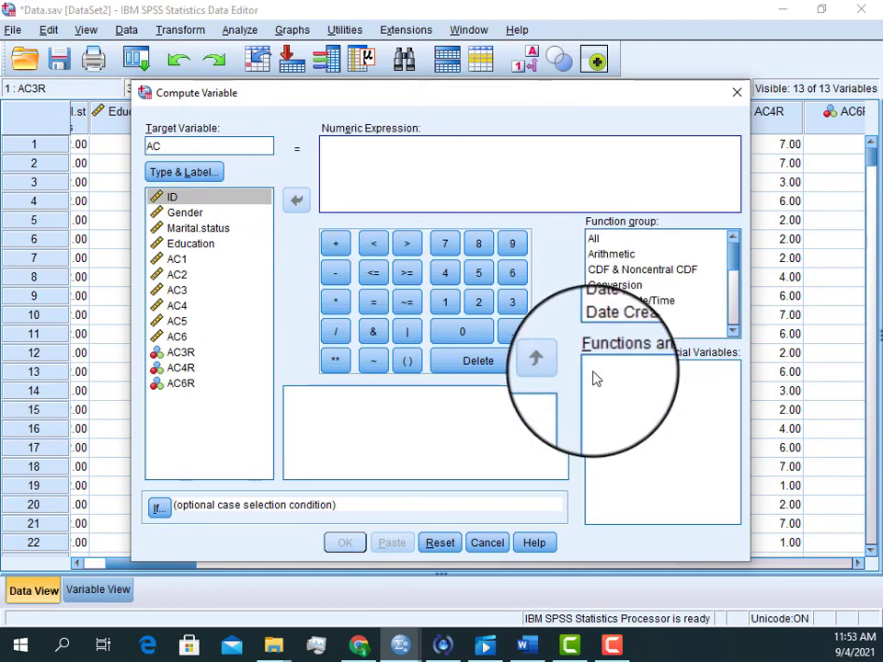
{"action": "left_click", "coordinate": [407, 362]}
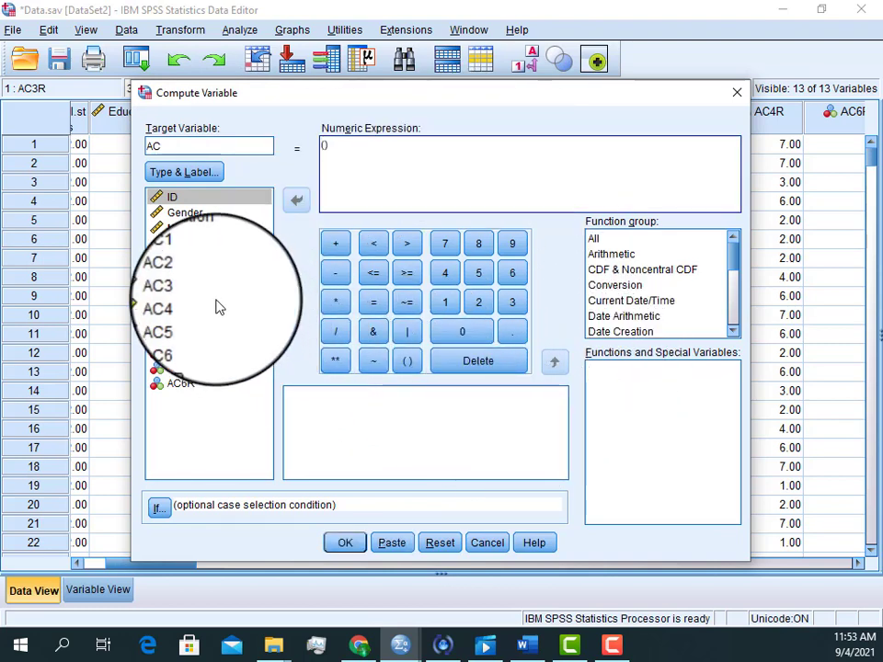
{"action": "left_click", "coordinate": [180, 264]}
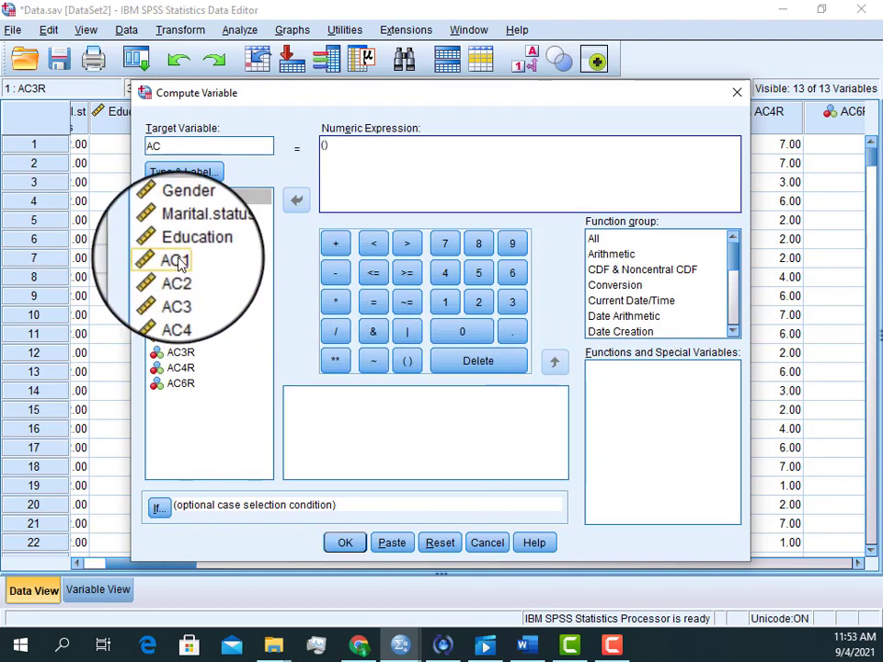
{"action": "double_click", "coordinate": [181, 264]}
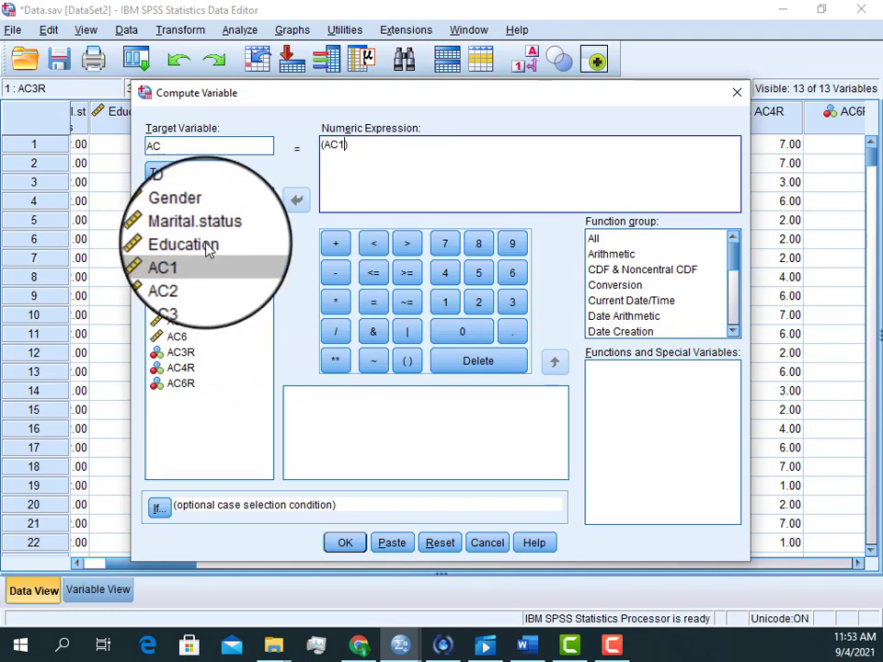
{"action": "type", "text": "+"}
{"action": "double_click", "coordinate": [184, 280]}
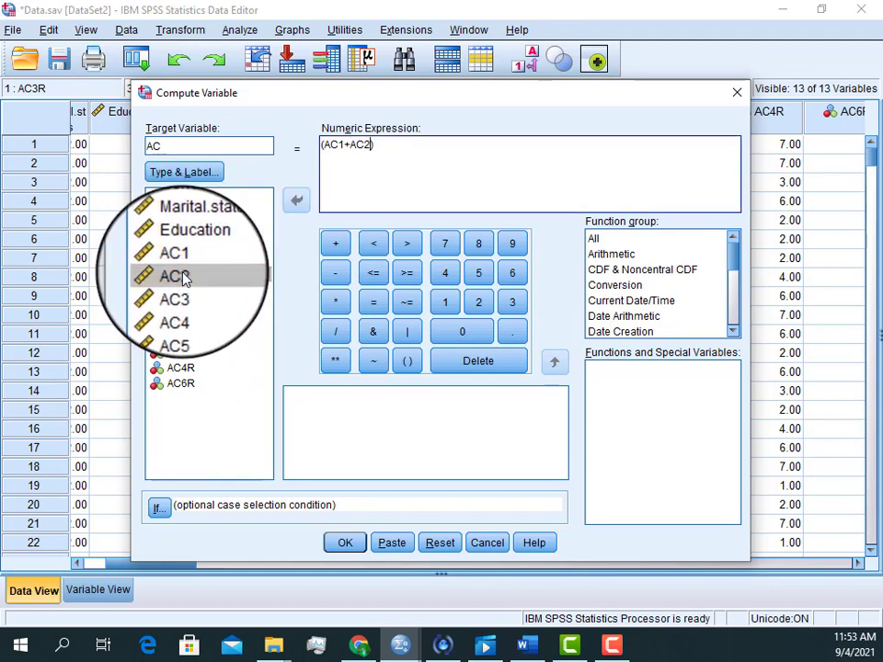
{"action": "type", "text": "+"}
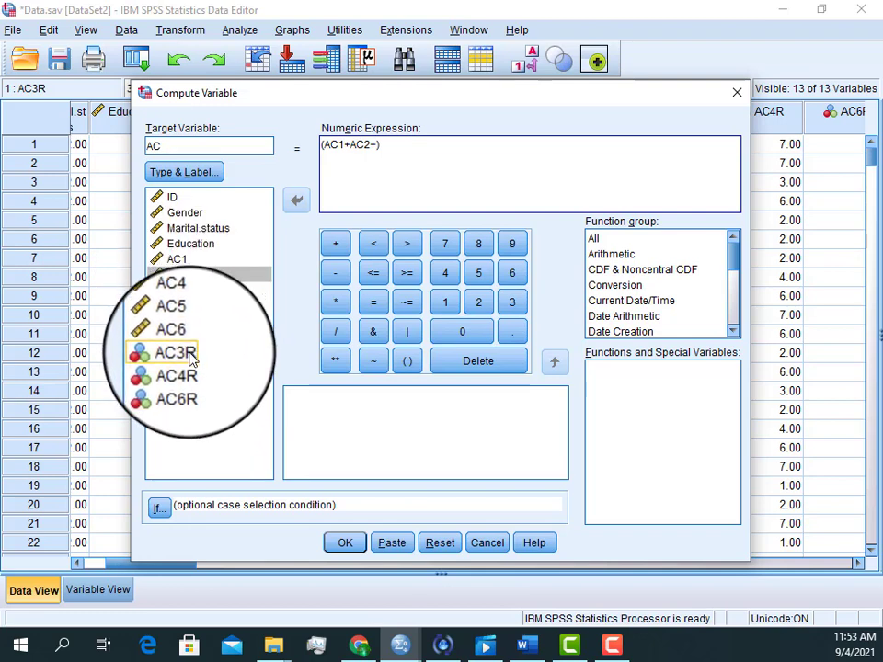
Step: Finish the expression as (AC1+AC2+AC3R+AC4R+AC5+AC6R) / 6 and compute AC
{"action": "double_click", "coordinate": [192, 359]}
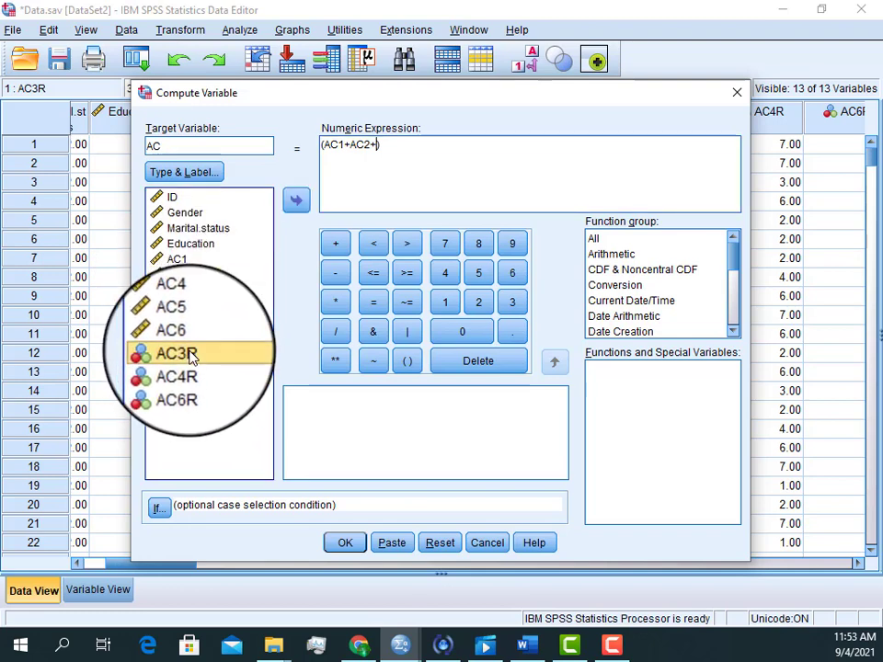
{"action": "type", "text": "+"}
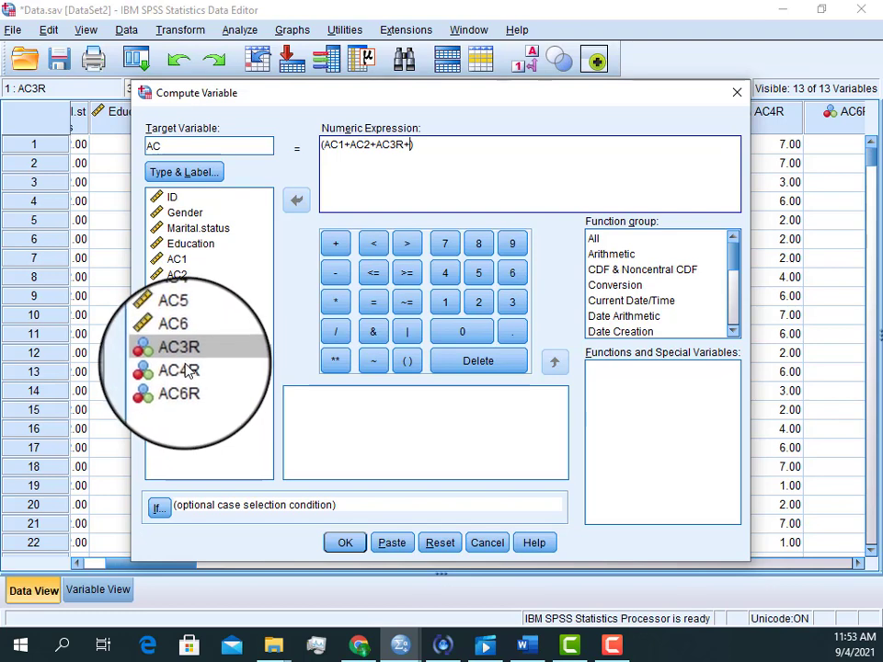
{"action": "double_click", "coordinate": [185, 369]}
{"action": "type", "text": "+"}
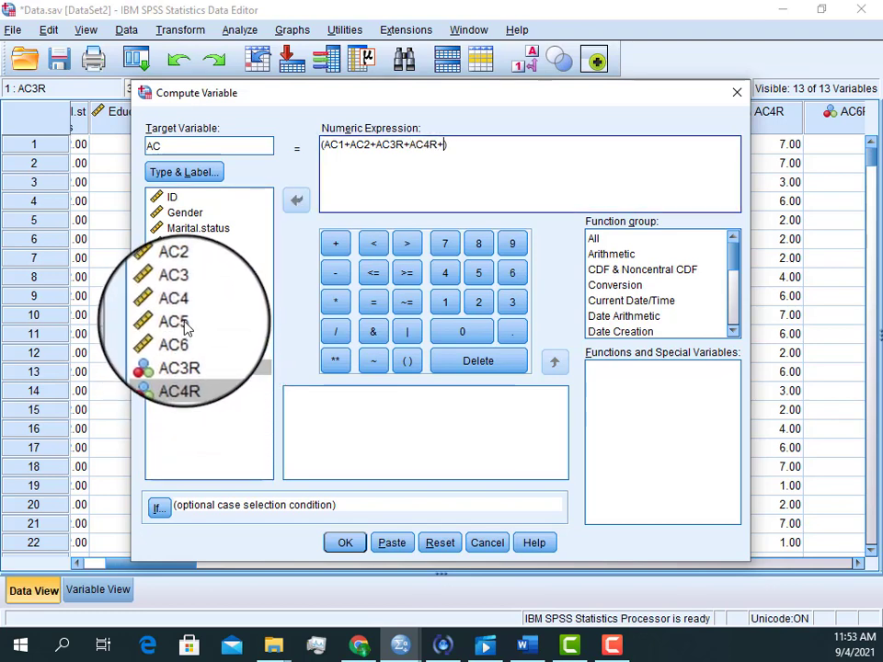
{"action": "left_click", "coordinate": [184, 324]}
{"action": "double_click", "coordinate": [184, 324]}
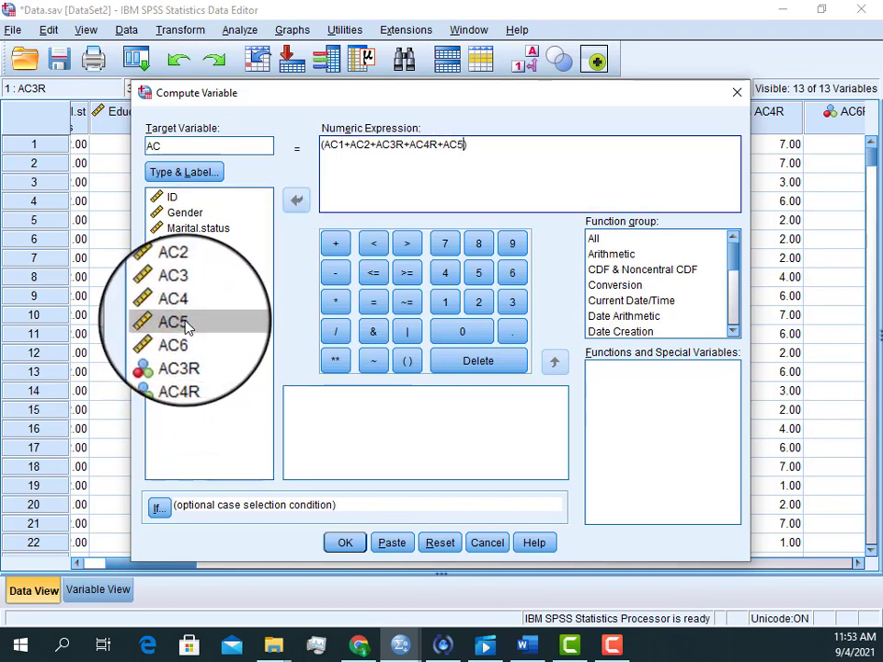
{"action": "type", "text": "+"}
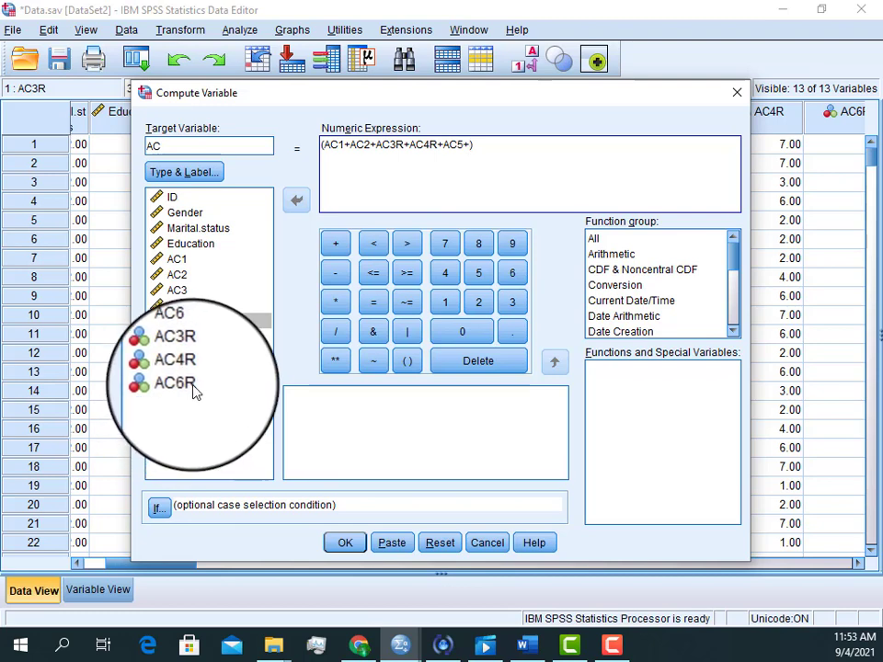
{"action": "double_click", "coordinate": [184, 384]}
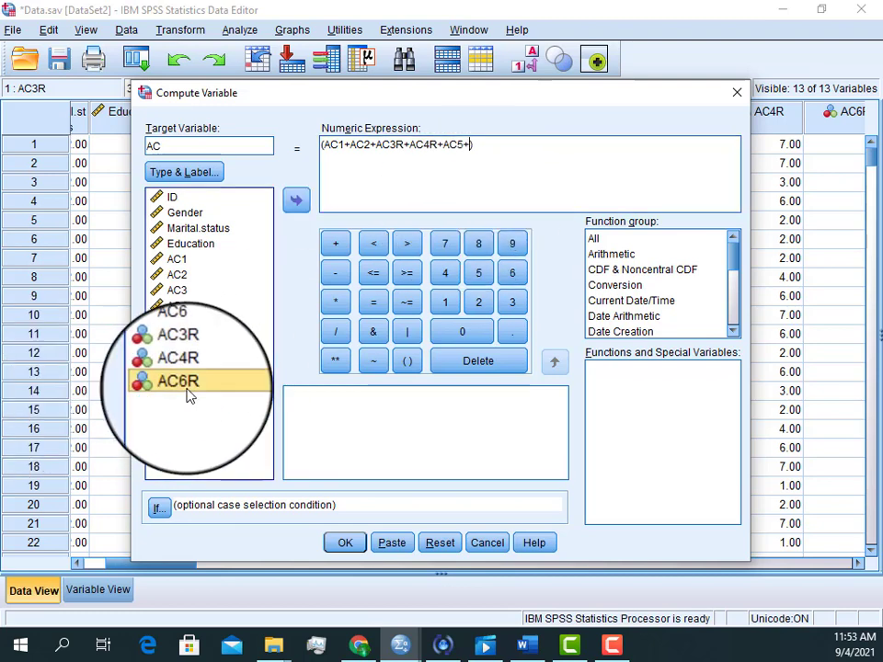
{"action": "type", "text": ")"}
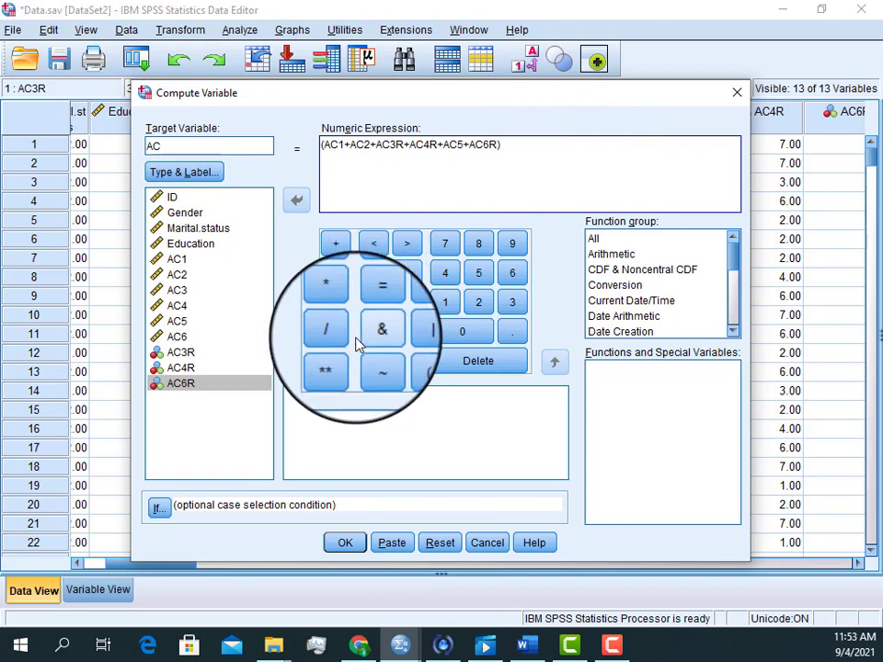
{"action": "left_click", "coordinate": [336, 332]}
{"action": "left_click", "coordinate": [513, 273]}
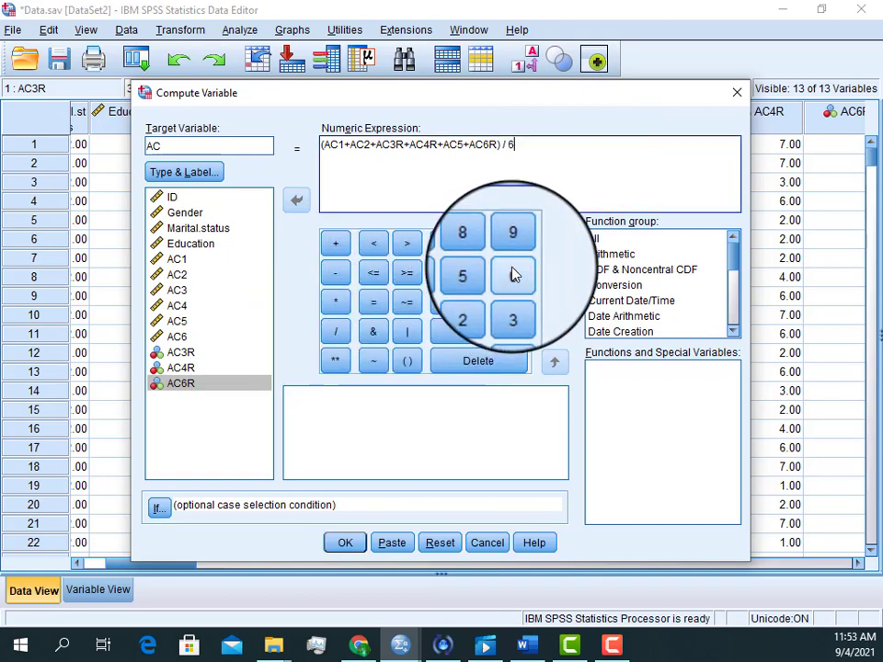
{"action": "left_click", "coordinate": [345, 543]}
{"action": "left_click_drag", "start_coordinate": [133, 559], "coordinate": [197, 547]}
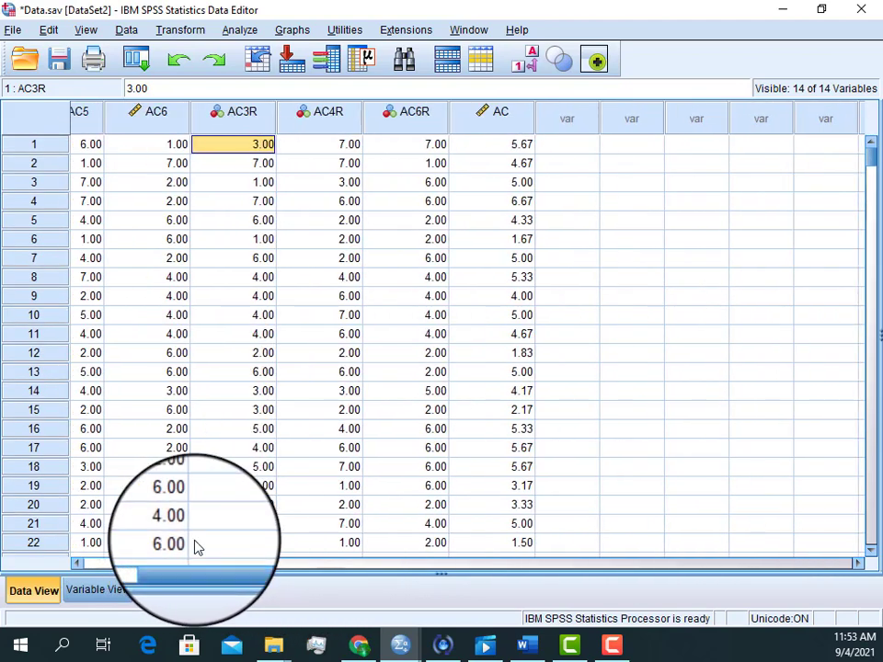